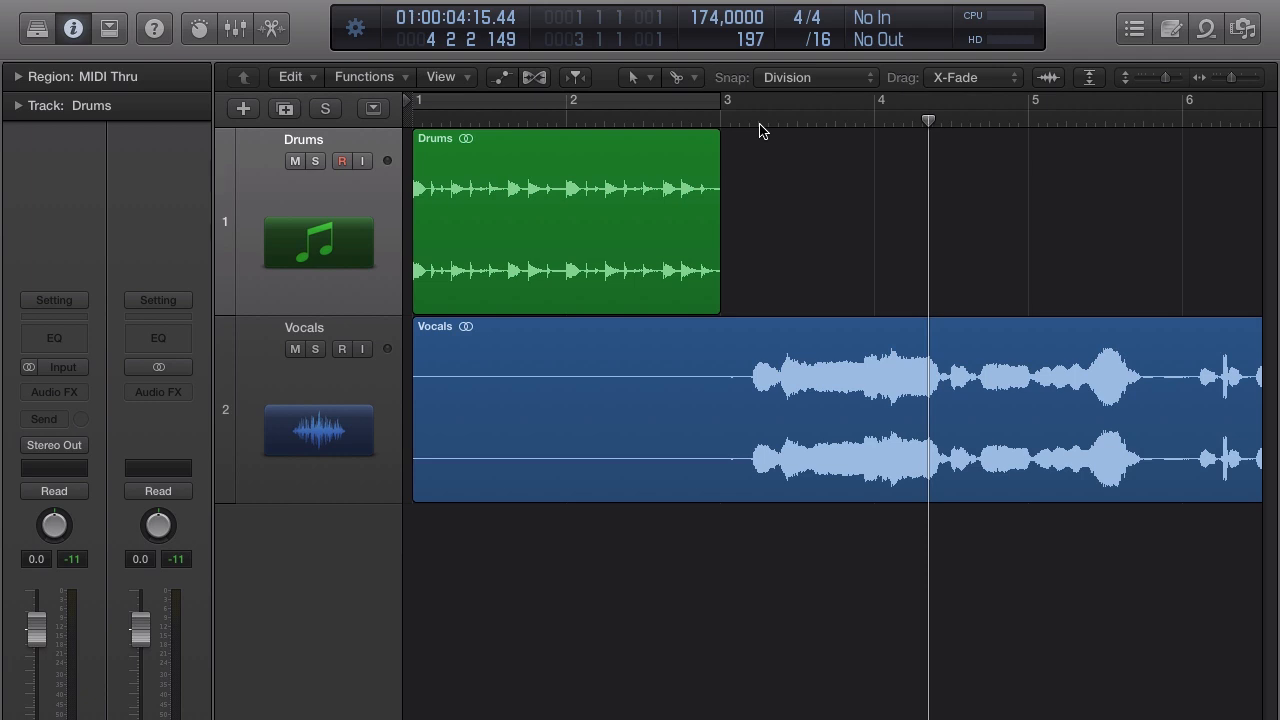
Drag the playhead in the ruler back to bar 1 at the project start.
{"action": "left_click_drag", "start_coordinate": [828, 121], "coordinate": [412, 122]}
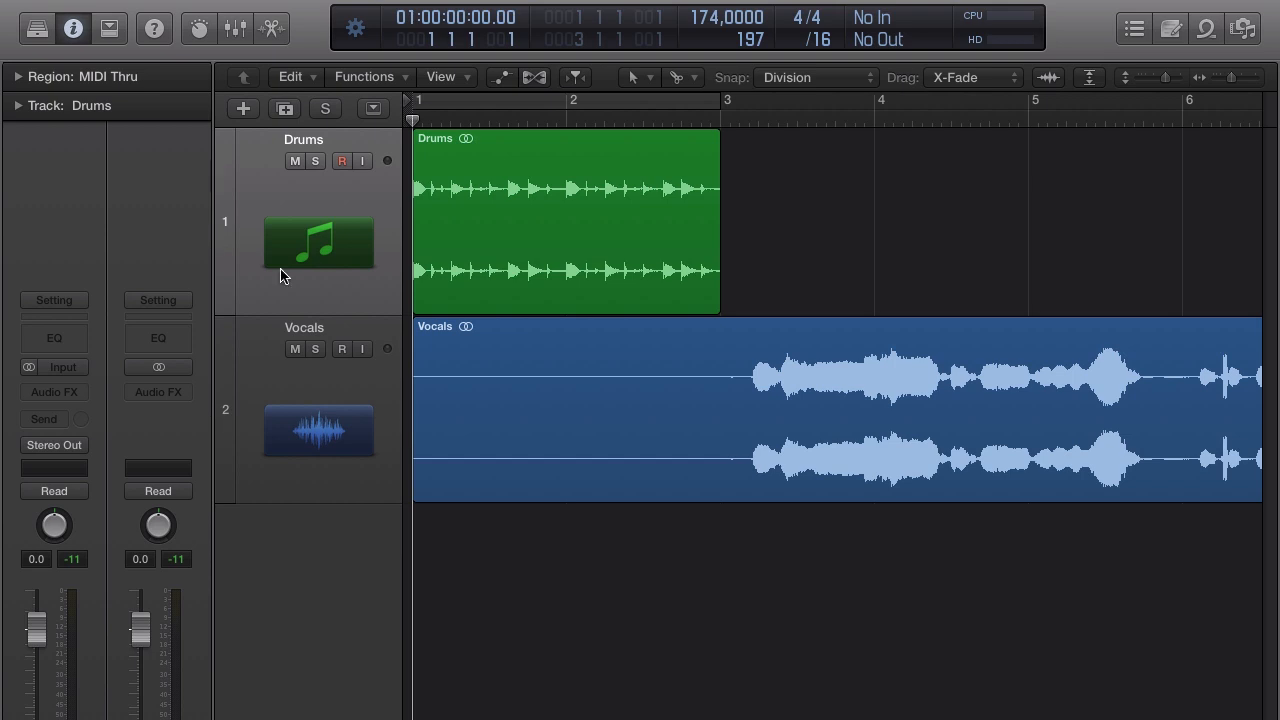
Insert a Dynamics > Compressor > Stereo on the Drums track and show its Graph view.
{"action": "left_click", "coordinate": [80, 393]}
{"action": "mouse_move", "coordinate": [88, 466]}
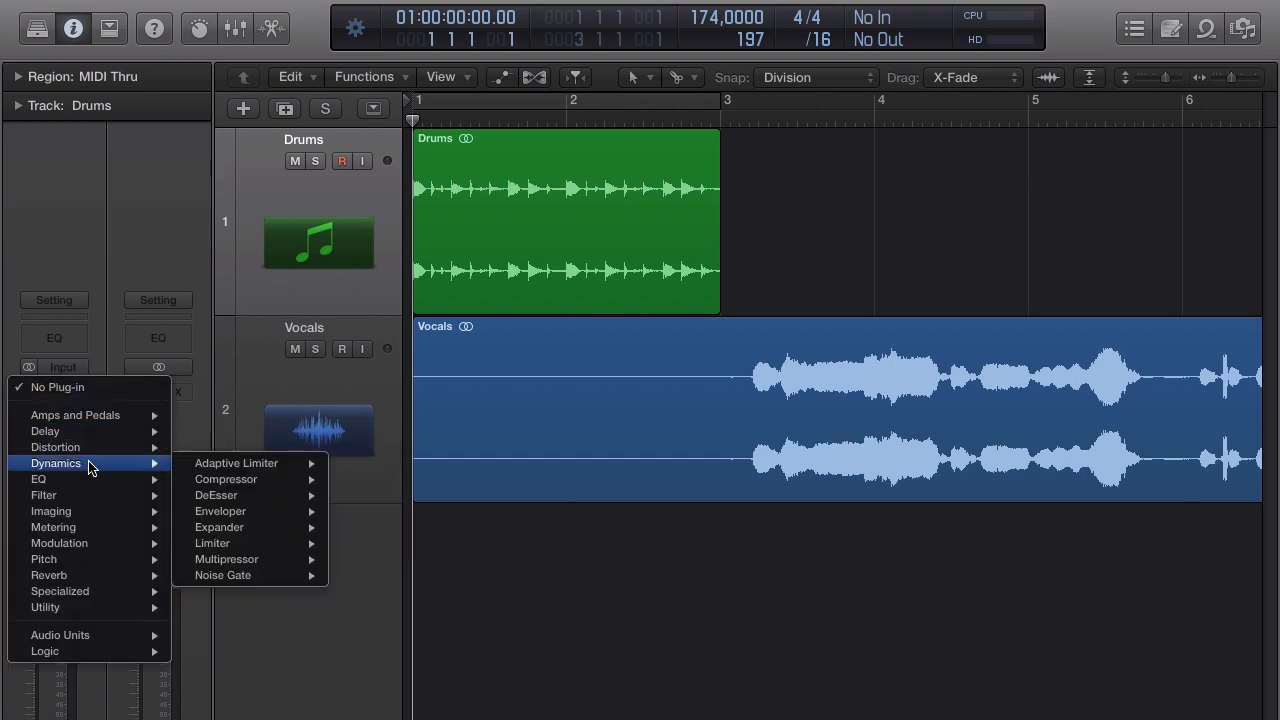
{"action": "mouse_move", "coordinate": [279, 484]}
{"action": "left_click", "coordinate": [366, 479]}
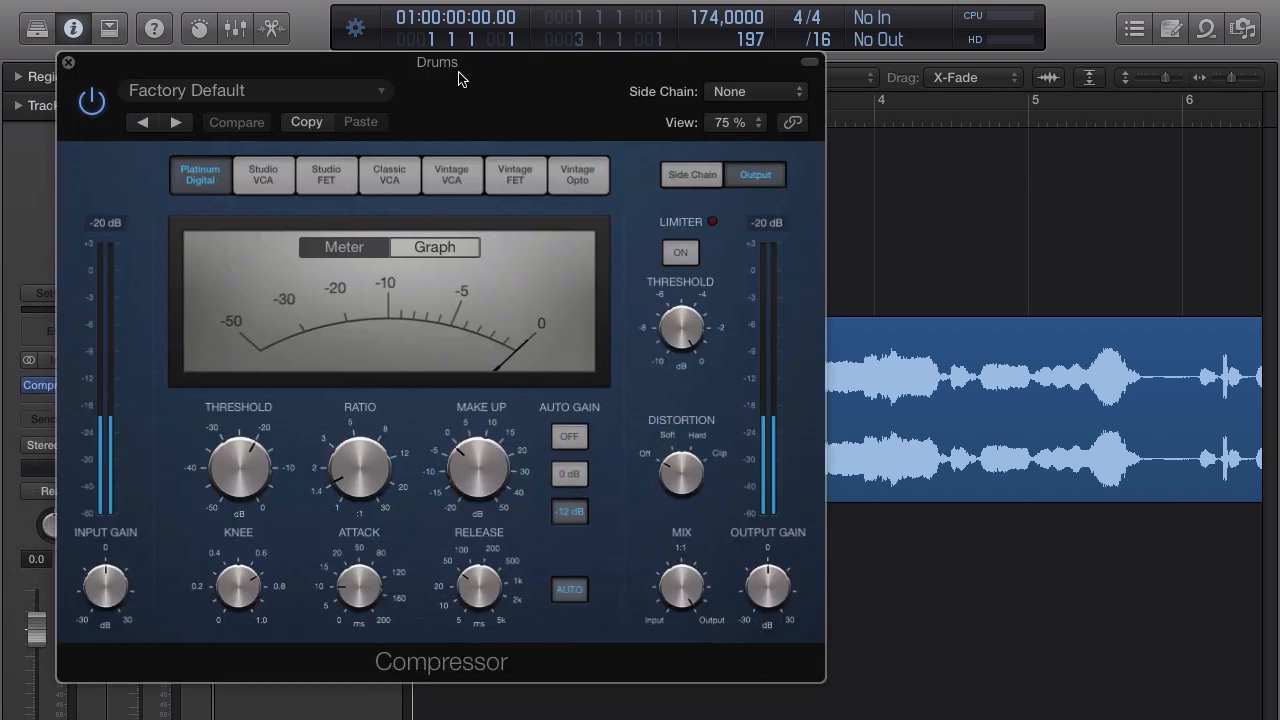
{"action": "left_click_drag", "start_coordinate": [452, 78], "coordinate": [665, 97]}
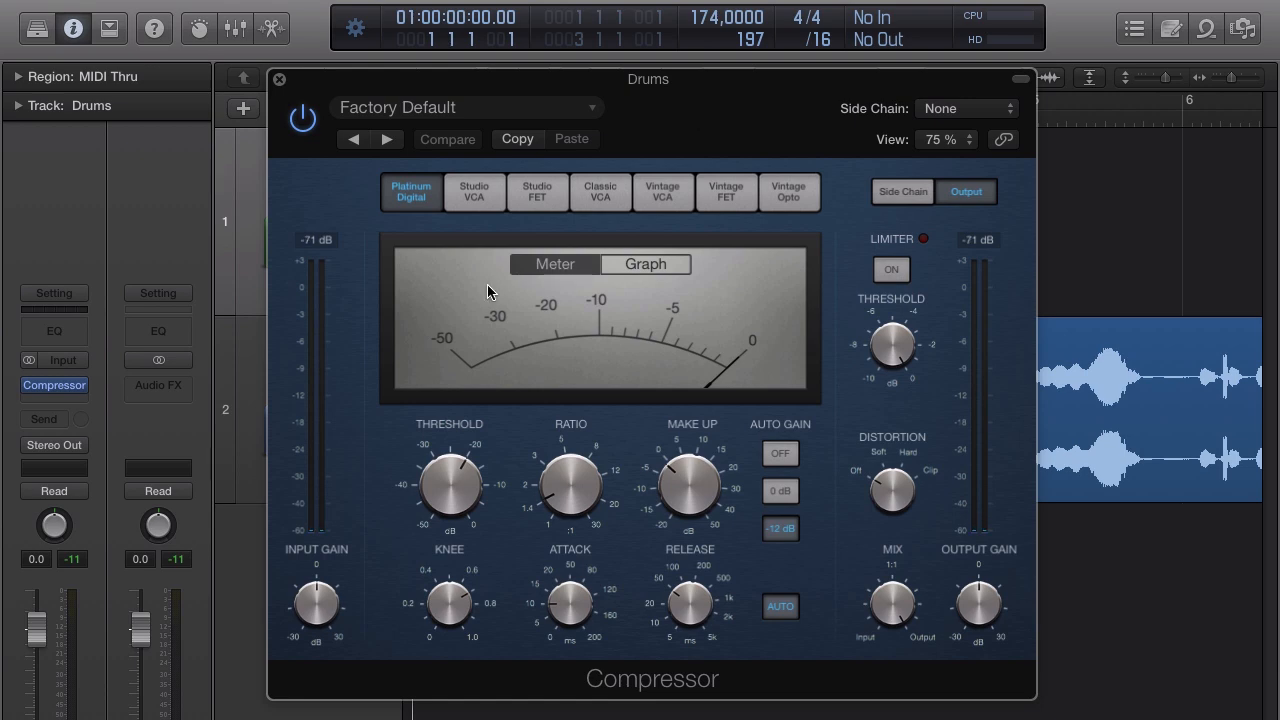
{"action": "left_click", "coordinate": [662, 266]}
{"action": "left_click_drag", "start_coordinate": [686, 95], "coordinate": [603, 82]}
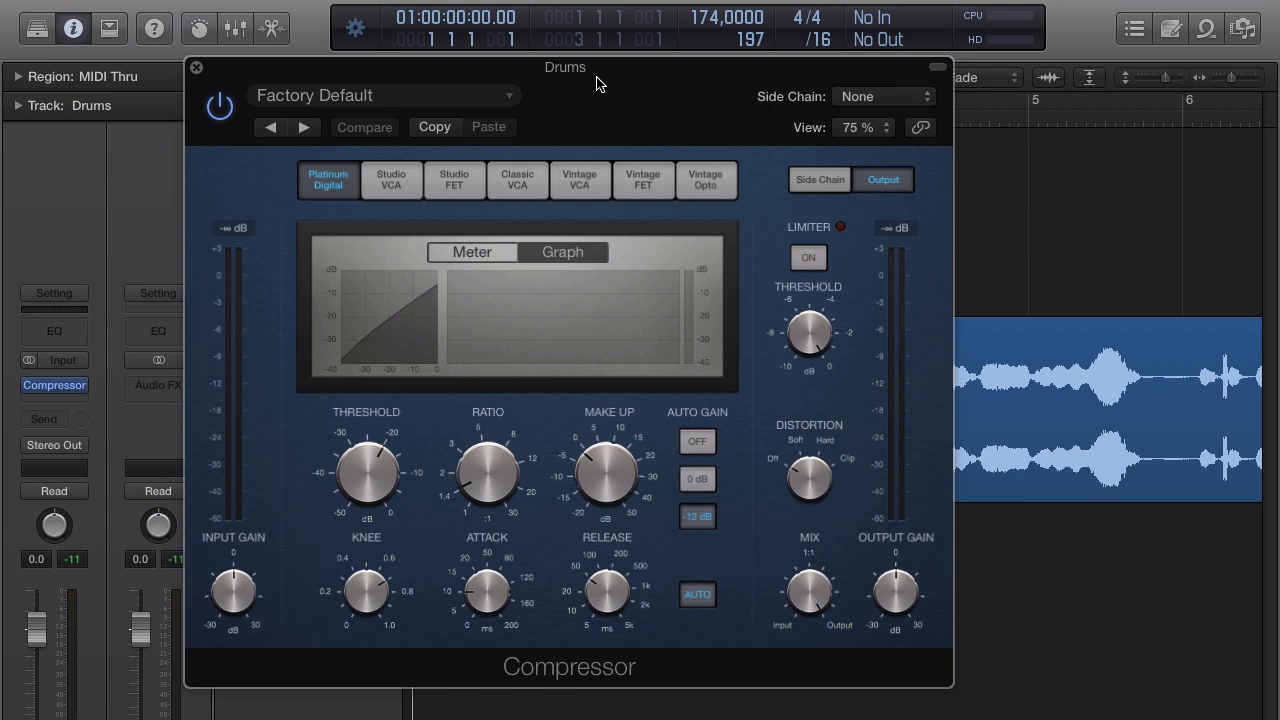
Reset the Drums volume to 0 dB and move the Compressor window aside.
{"action": "left_click_drag", "start_coordinate": [580, 78], "coordinate": [757, 106]}
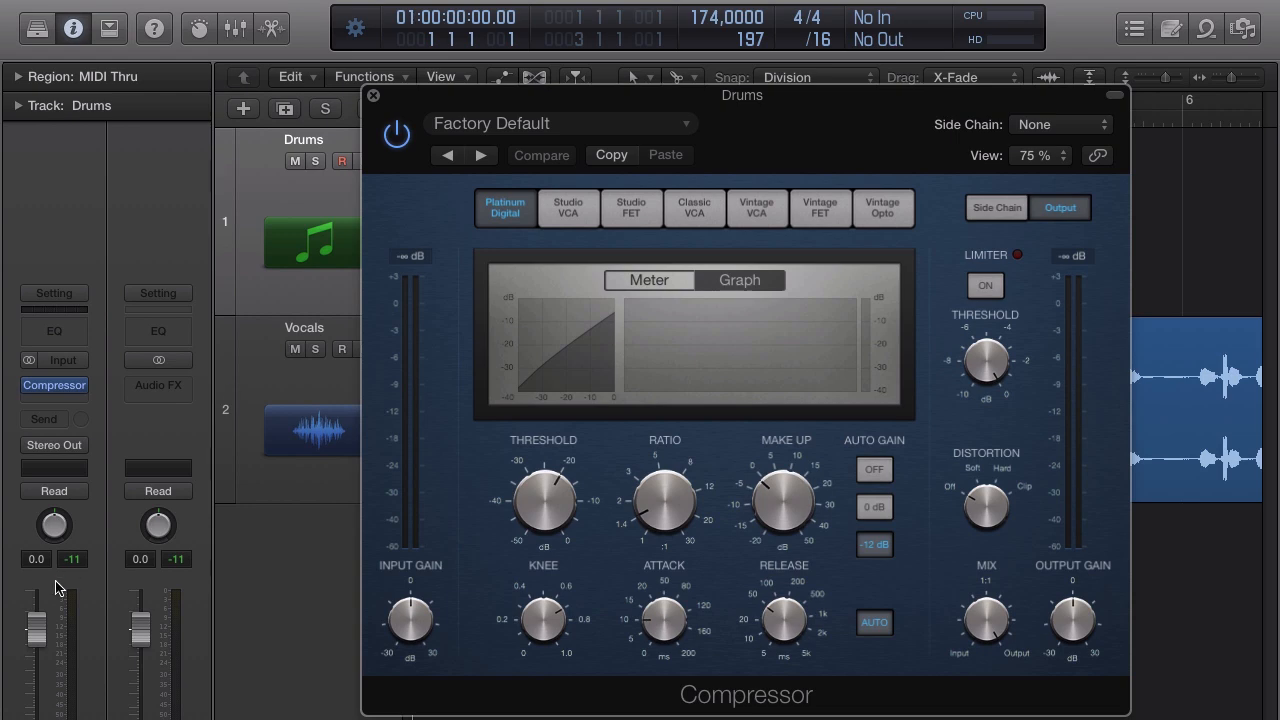
{"action": "left_click_drag", "start_coordinate": [34, 630], "coordinate": [34, 638]}
{"action": "left_click", "coordinate": [34, 638], "text": "alt"}
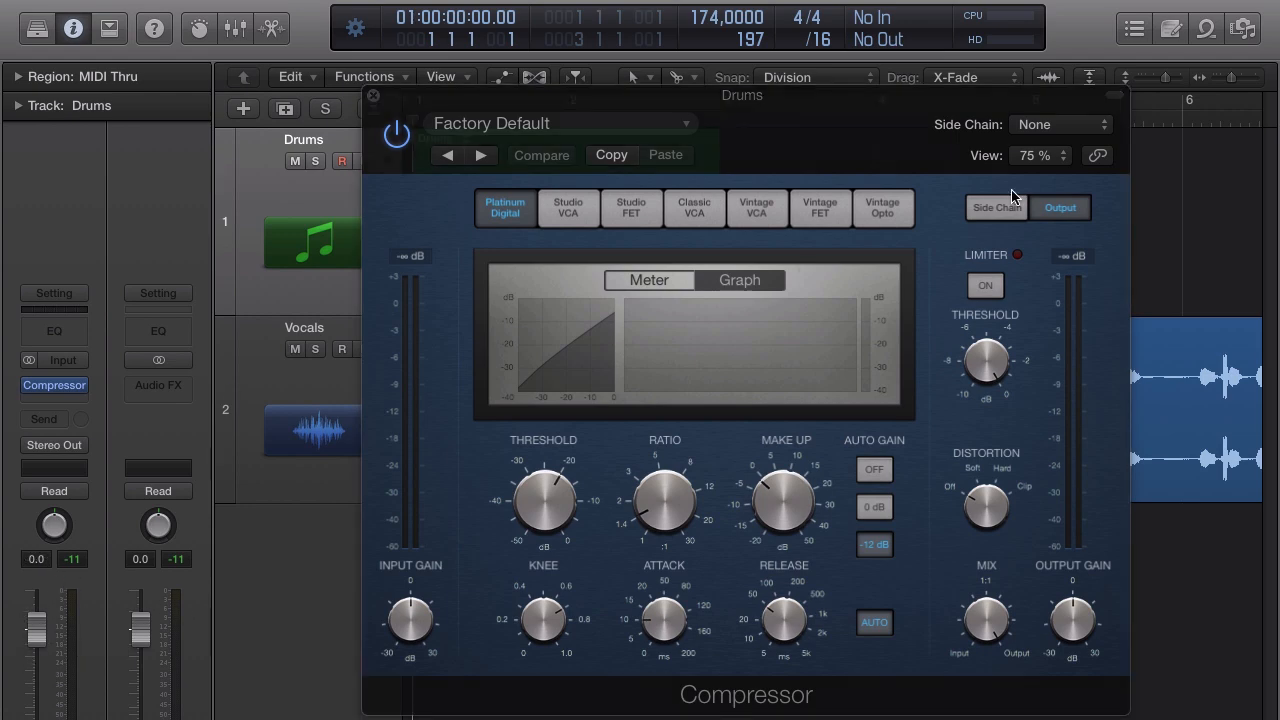
{"action": "left_click_drag", "start_coordinate": [792, 107], "coordinate": [891, 173]}
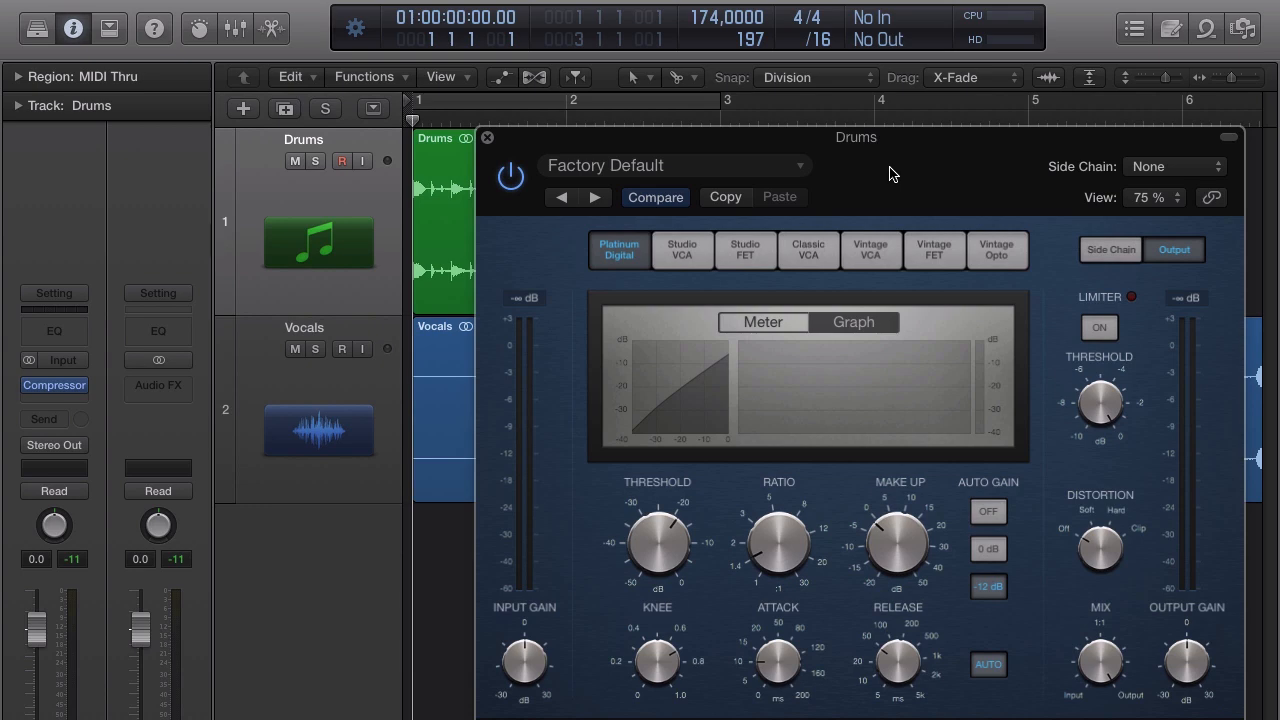
{"action": "left_click_drag", "start_coordinate": [886, 163], "coordinate": [948, 170]}
{"action": "left_click_drag", "start_coordinate": [783, 146], "coordinate": [963, 95]}
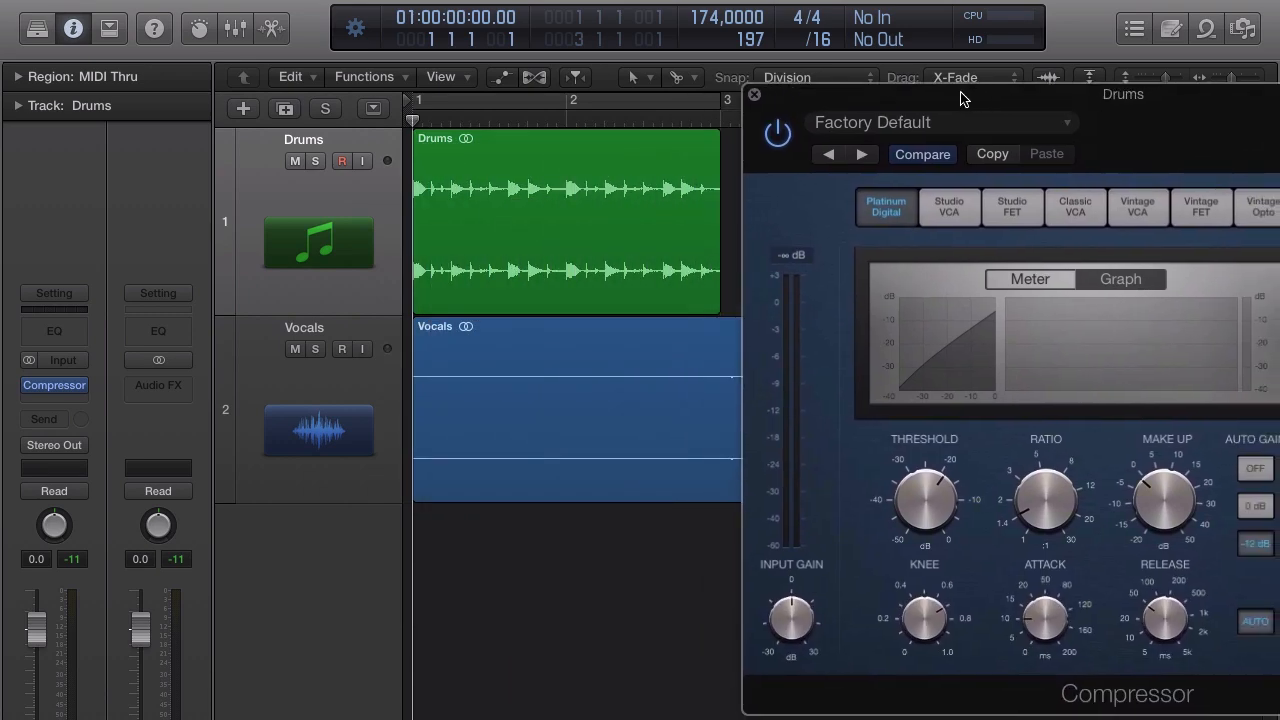
Solo the Drums track and enable Cycle over bars 1–3.
{"action": "left_click", "coordinate": [316, 161]}
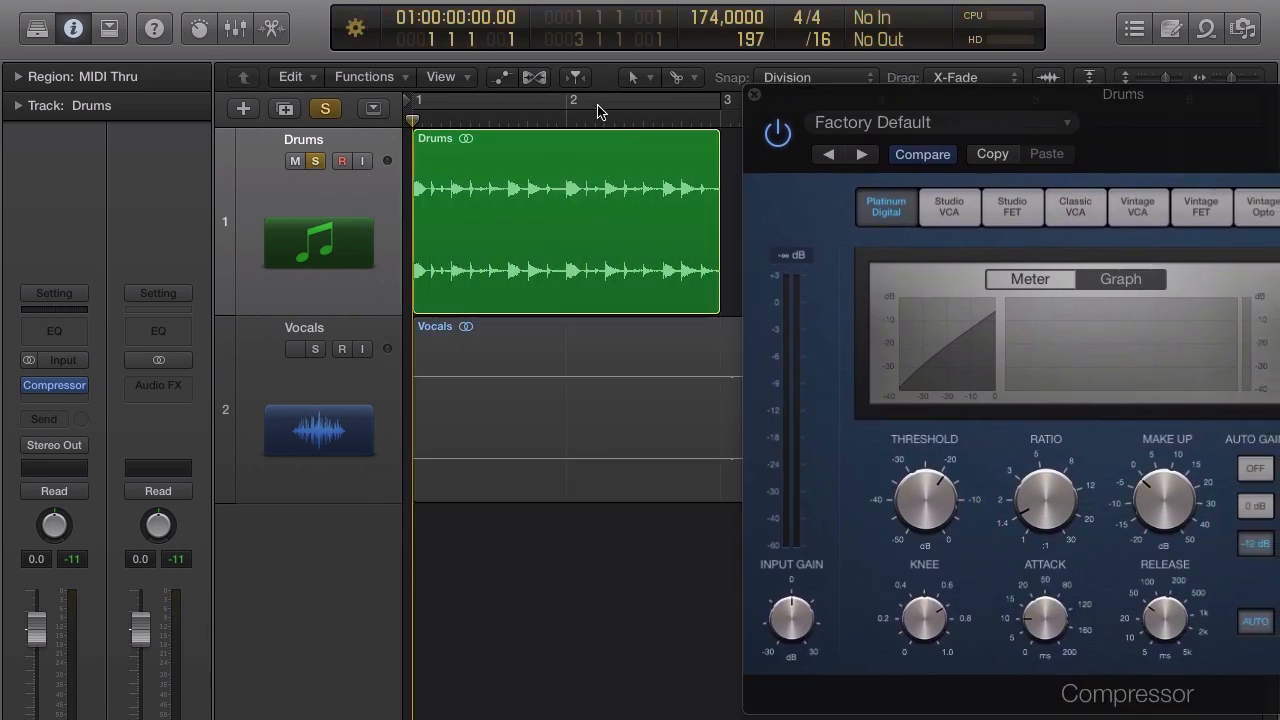
{"action": "left_click", "coordinate": [600, 102]}
{"action": "left_click_drag", "start_coordinate": [1134, 107], "coordinate": [865, 389]}
Play the looped drums from bar 1 with the Compressor window in view.
{"action": "key", "text": "space"}
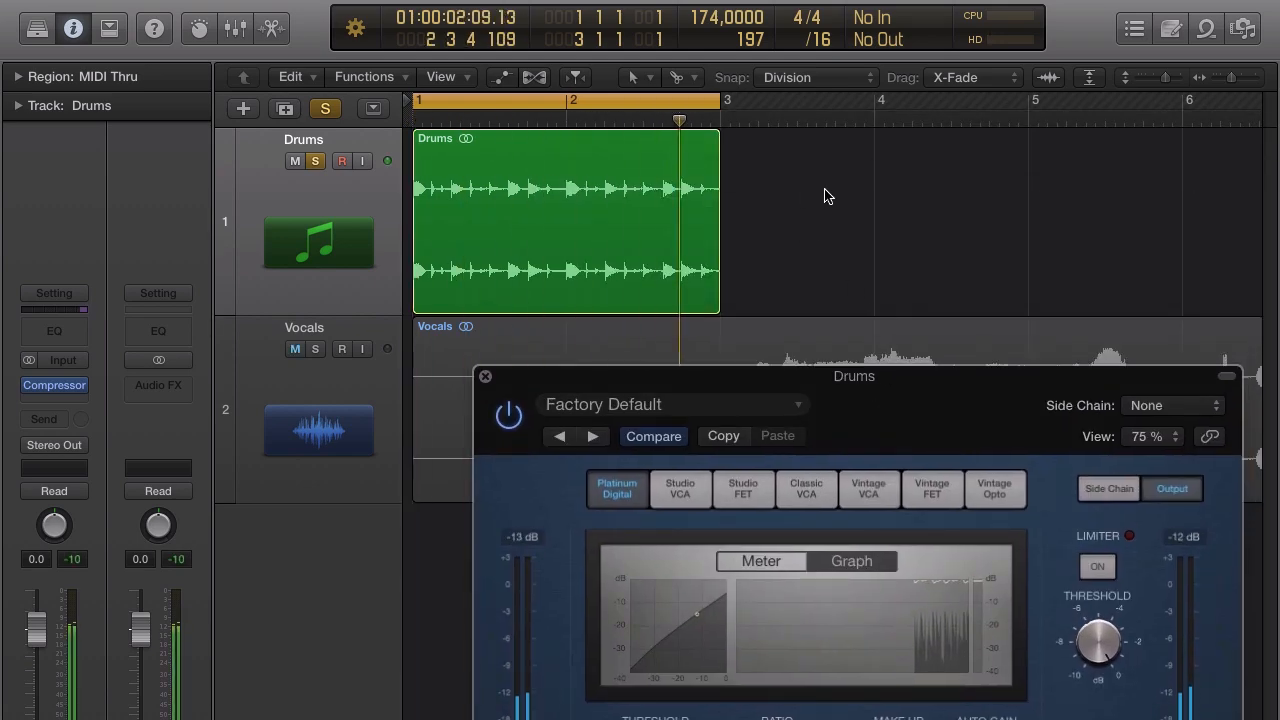
{"action": "left_click_drag", "start_coordinate": [854, 385], "coordinate": [735, 200]}
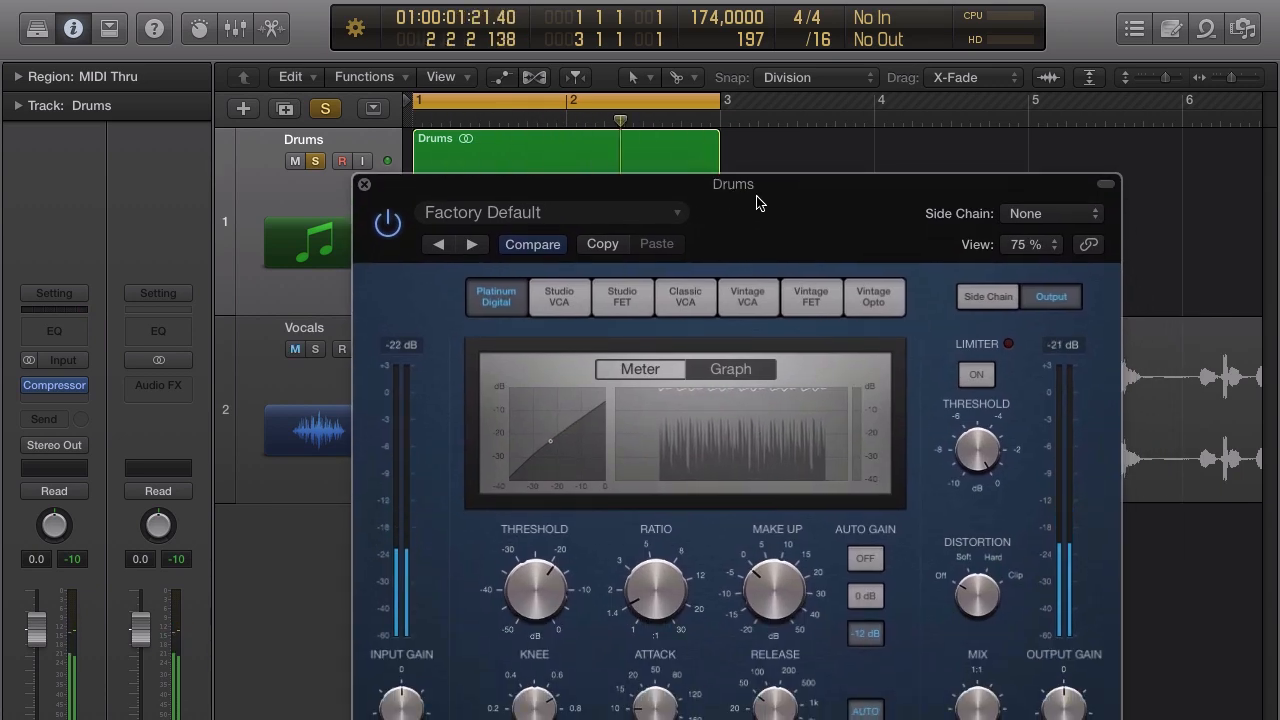
{"action": "left_click_drag", "start_coordinate": [758, 205], "coordinate": [762, 161]}
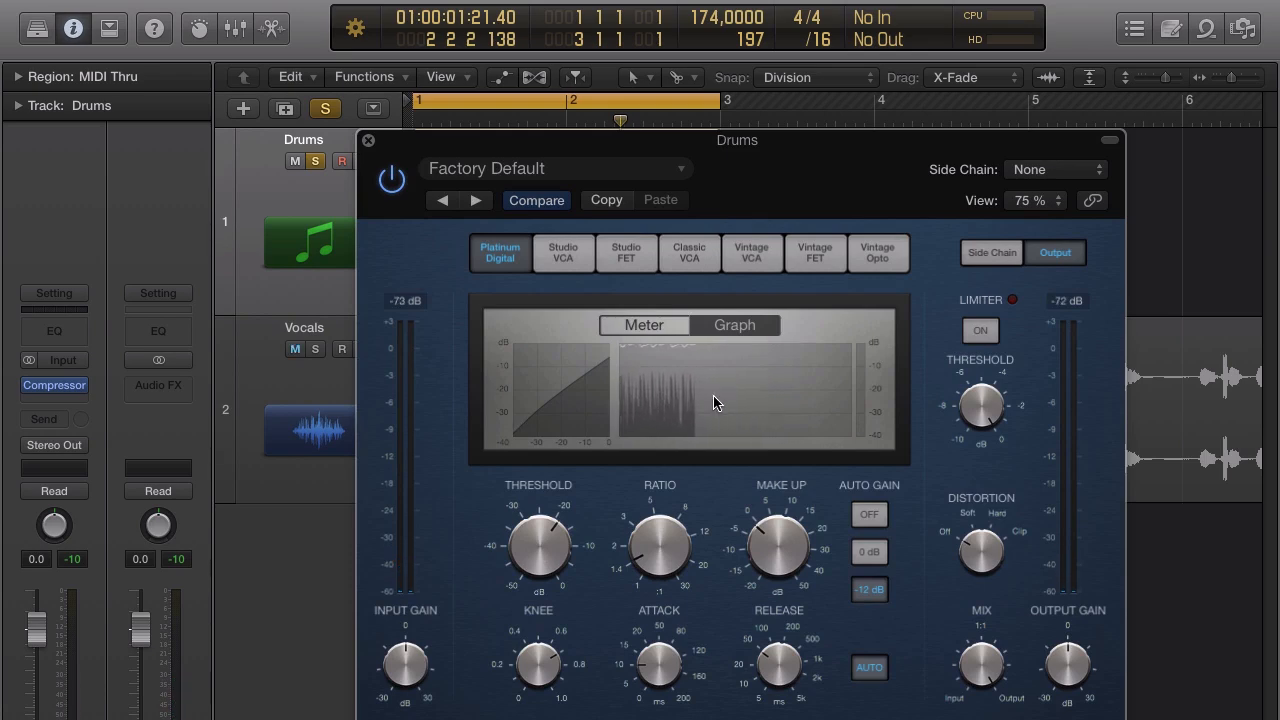
{"action": "mouse_move", "coordinate": [817, 173]}
{"action": "left_mouse_down"}
{"action": "mouse_move", "coordinate": [781, 151]}
{"action": "mouse_move", "coordinate": [816, 185]}
{"action": "mouse_move", "coordinate": [906, 194]}
{"action": "mouse_move", "coordinate": [834, 169]}
{"action": "left_mouse_up"}
{"action": "key", "text": "space"}
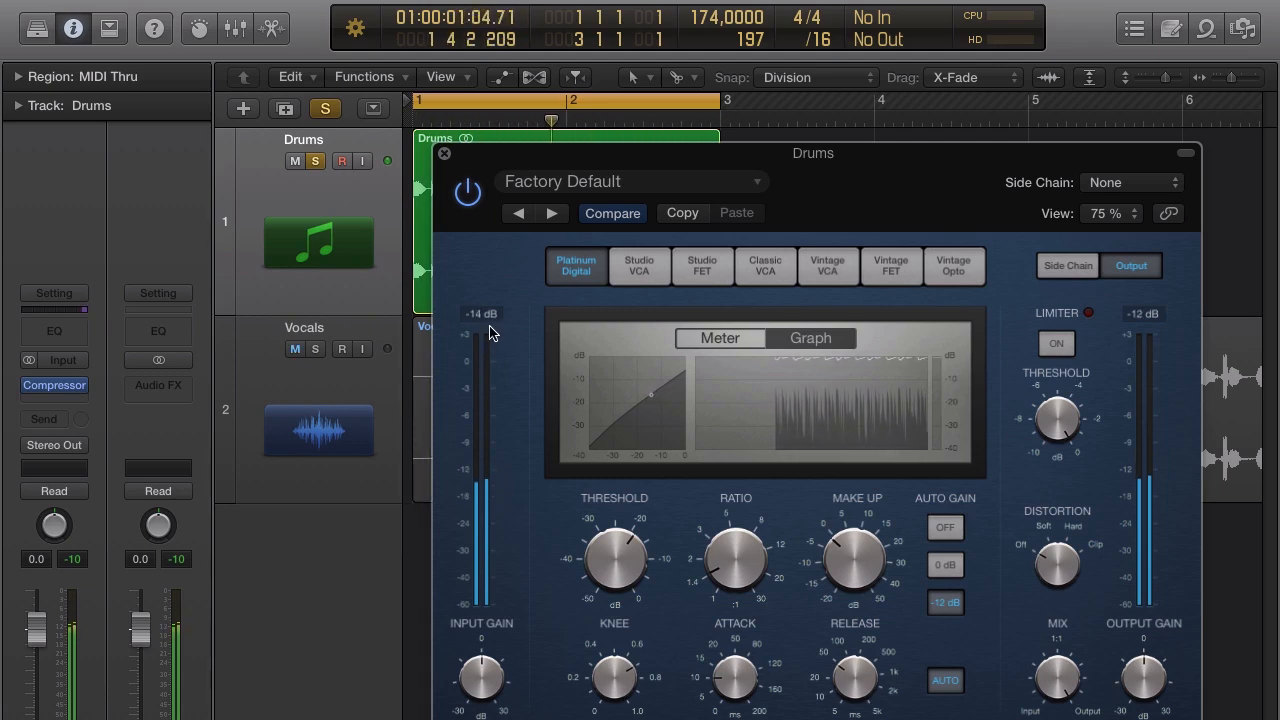
Fine-tune the Drums Compressor threshold between about -19 and -24 dB.
{"action": "left_click_drag", "start_coordinate": [608, 548], "coordinate": [605, 558]}
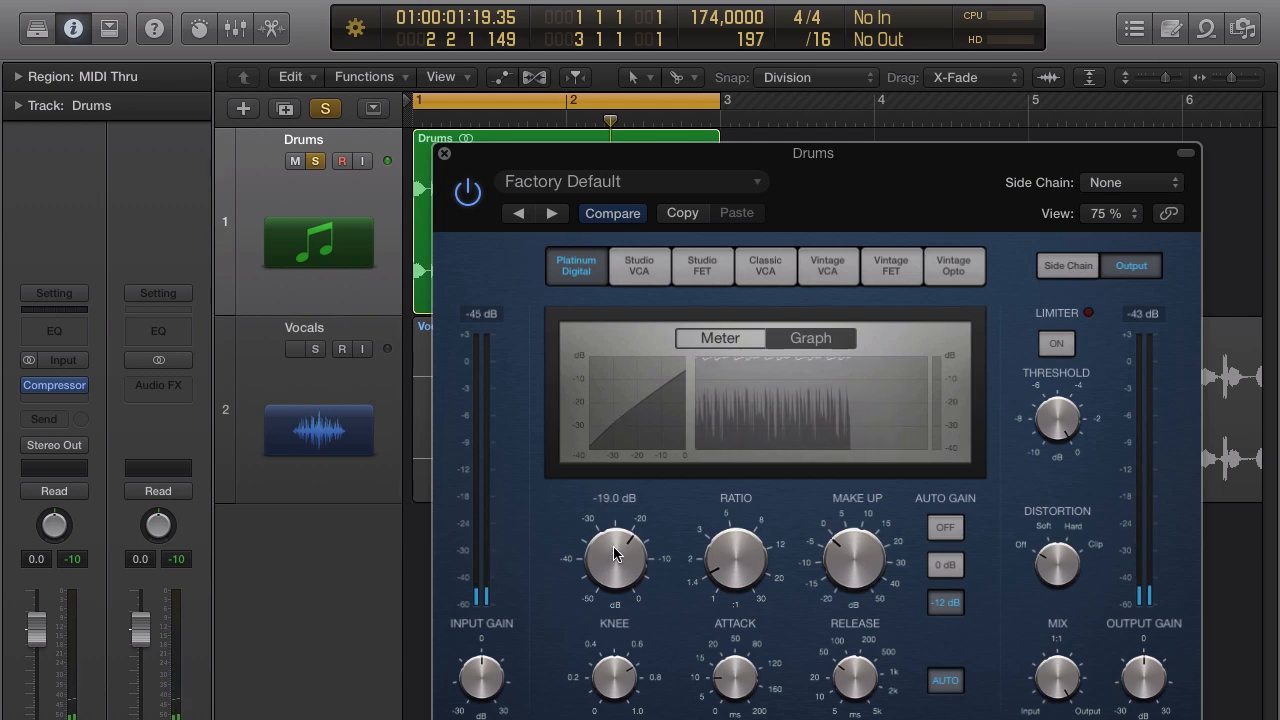
{"action": "left_click_drag", "start_coordinate": [613, 546], "coordinate": [615, 551]}
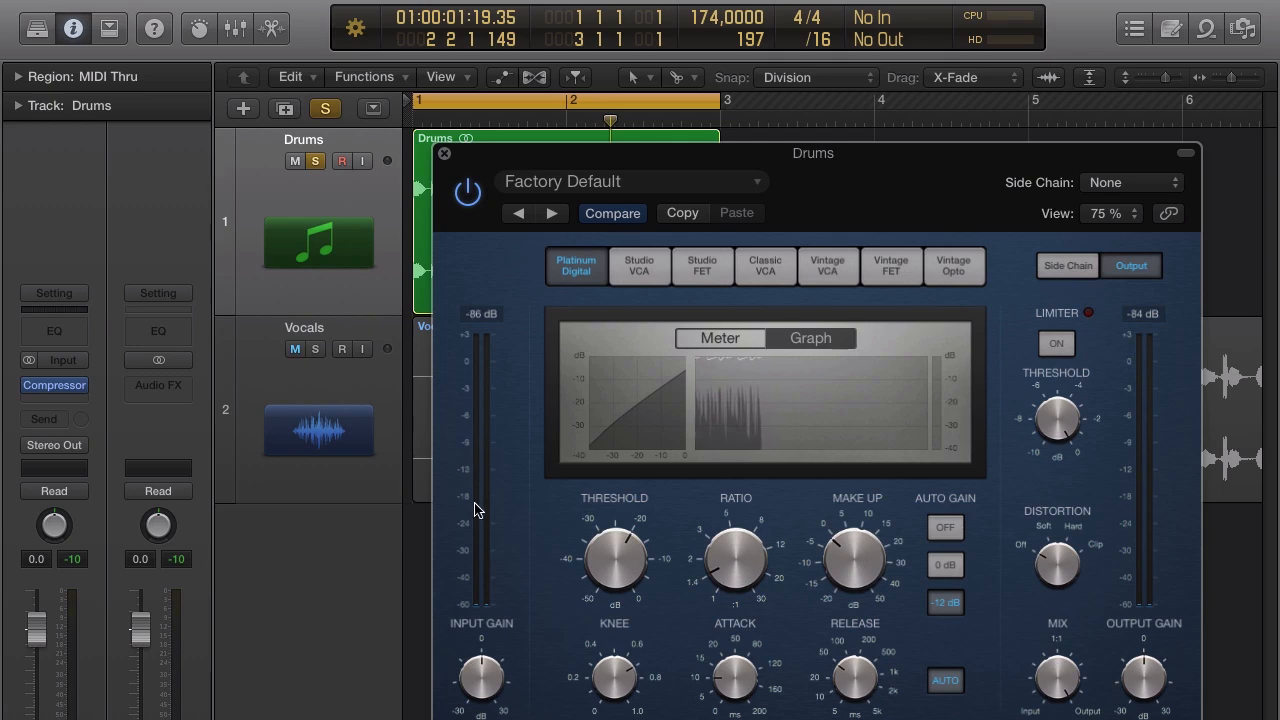
{"action": "mouse_move", "coordinate": [636, 543]}
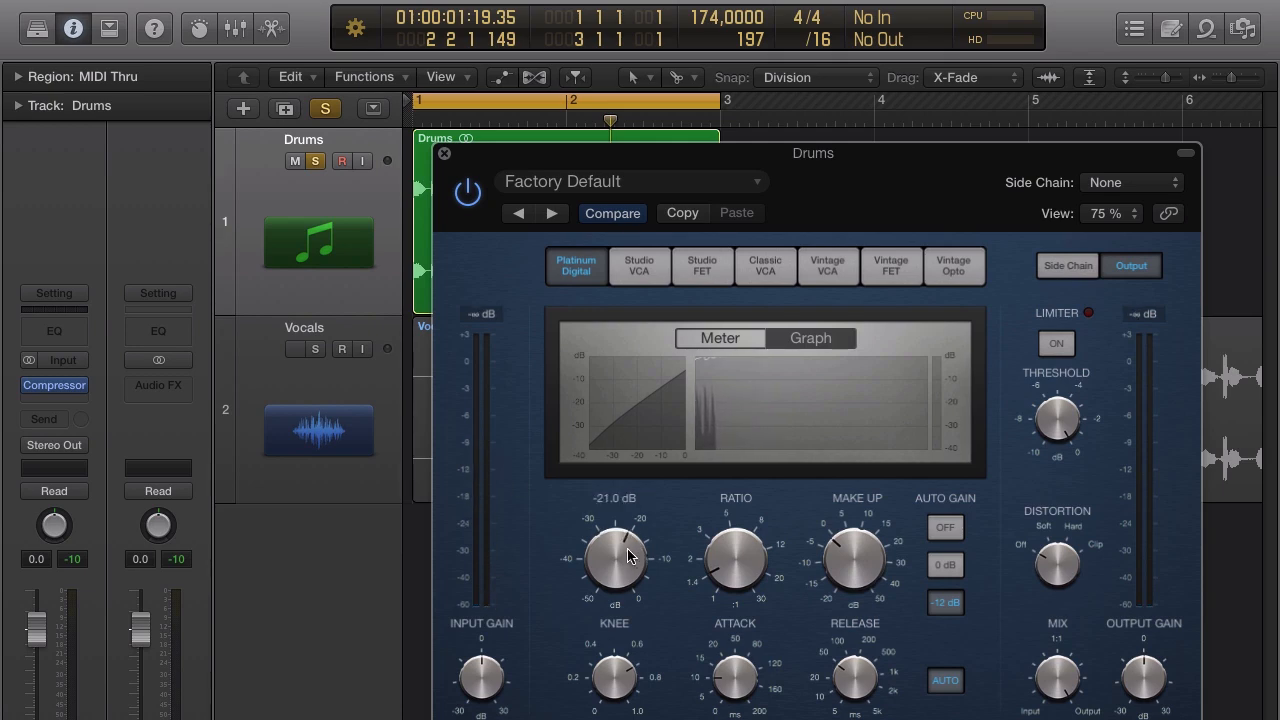
{"action": "left_click_drag", "start_coordinate": [613, 545], "coordinate": [627, 551]}
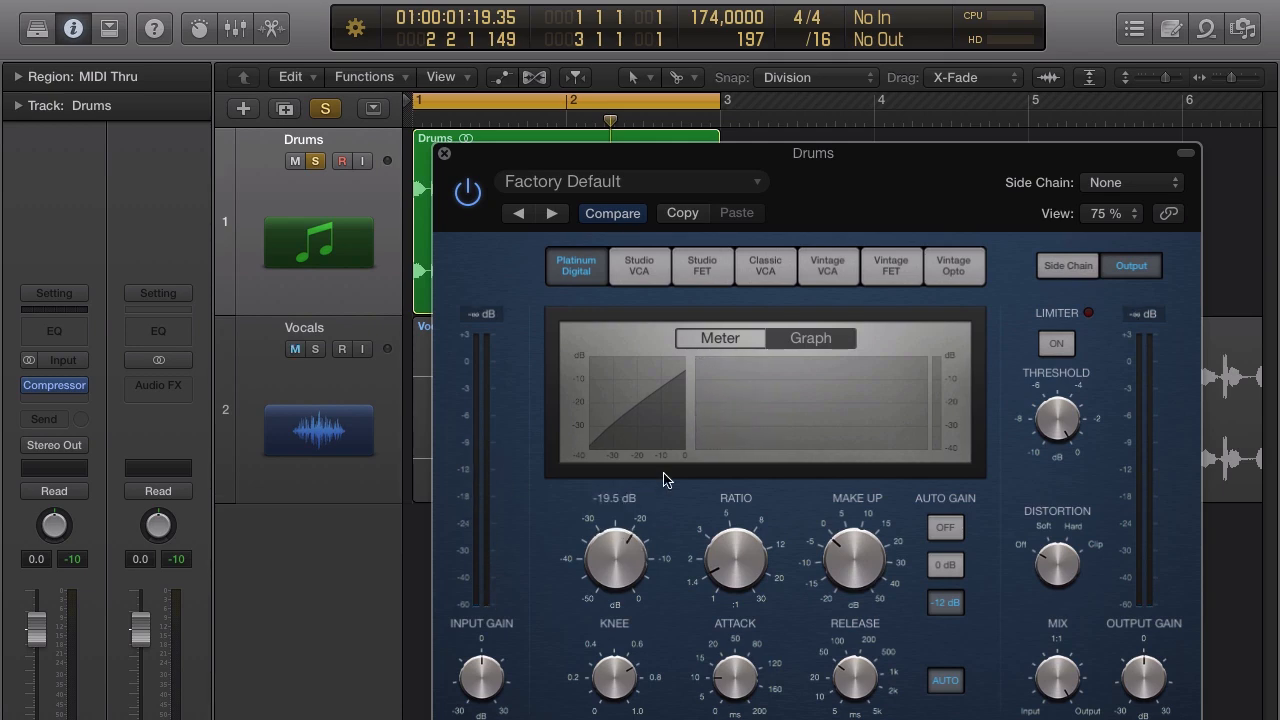
{"action": "left_click_drag", "start_coordinate": [622, 567], "coordinate": [617, 555]}
{"action": "mouse_move", "coordinate": [614, 565]}
{"action": "left_mouse_down"}
{"action": "mouse_move", "coordinate": [617, 586]}
{"action": "mouse_move", "coordinate": [619, 546]}
{"action": "left_mouse_up"}
Turn the Ratio knob so the graph shows a 2.0:1 ratio.
{"action": "mouse_move", "coordinate": [734, 564]}
{"action": "mouse_move", "coordinate": [735, 557]}
{"action": "left_mouse_down"}
{"action": "mouse_move", "coordinate": [748, 456]}
{"action": "mouse_move", "coordinate": [730, 578]}
{"action": "left_mouse_up"}
{"action": "mouse_move", "coordinate": [731, 546]}
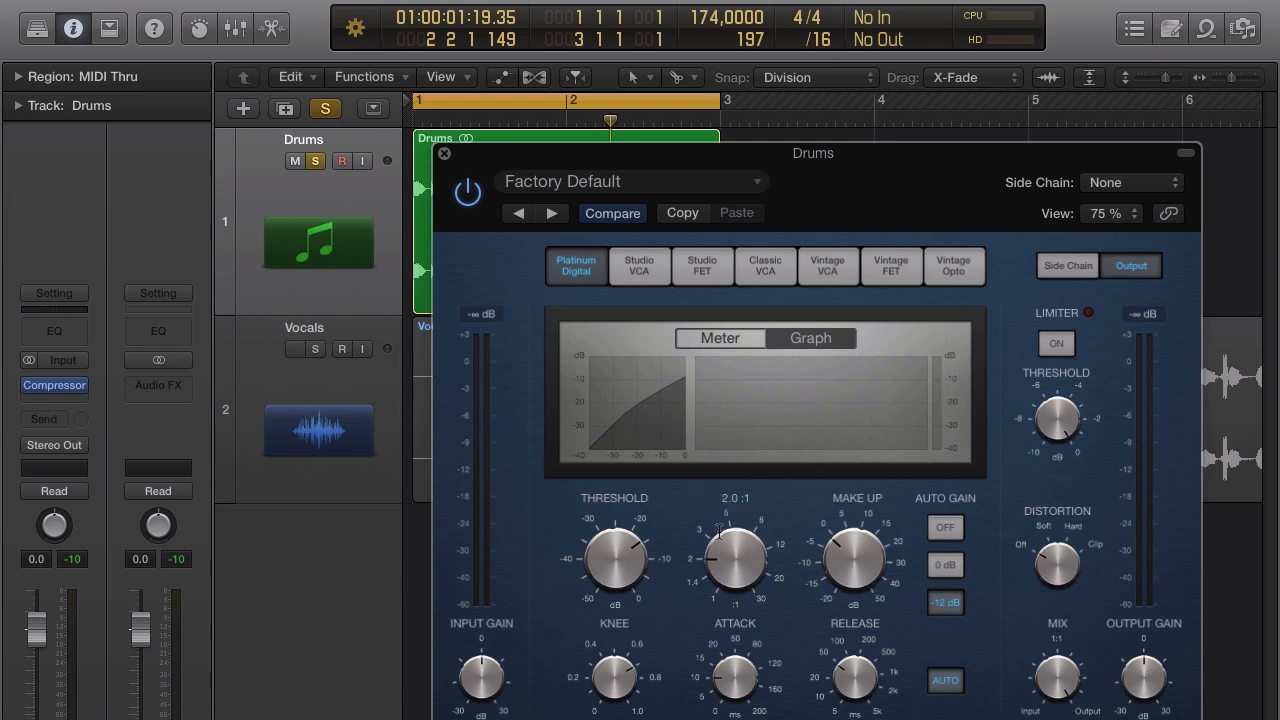
Set the Drums Compressor ratio to 3.7:1.
{"action": "left_click_drag", "start_coordinate": [716, 556], "coordinate": [748, 490]}
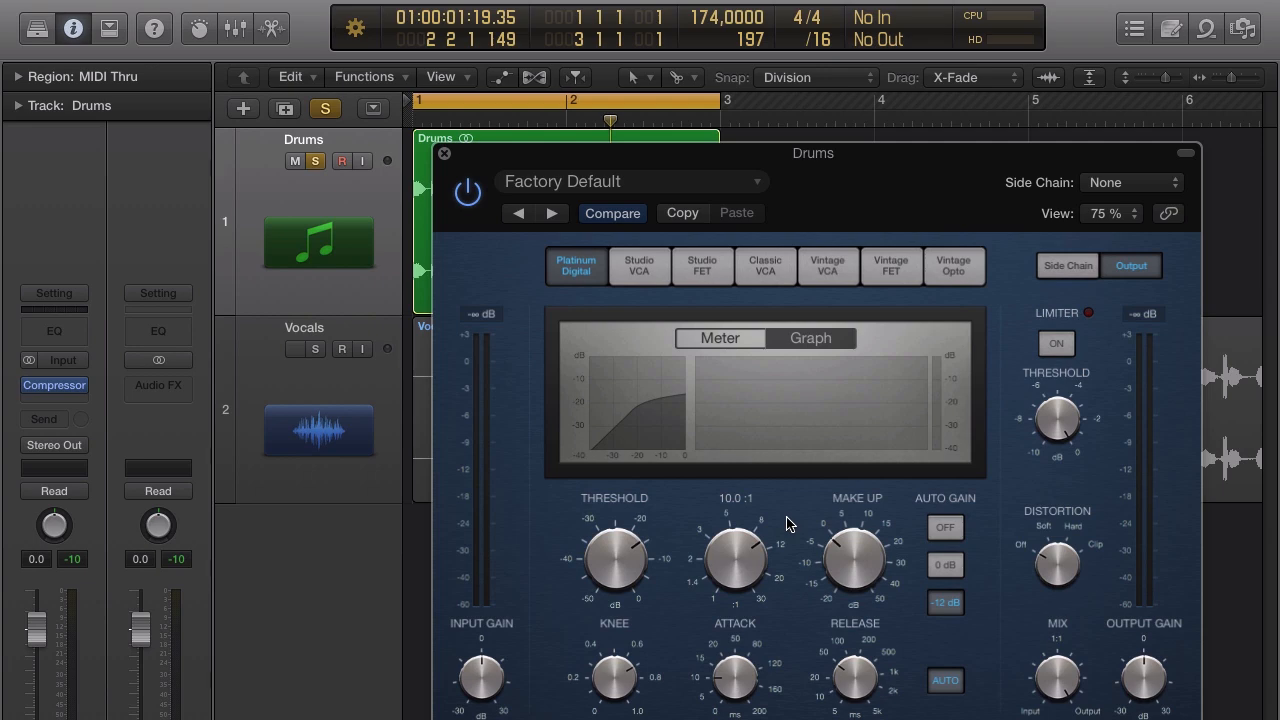
{"action": "left_click_drag", "start_coordinate": [745, 556], "coordinate": [737, 614]}
{"action": "mouse_move", "coordinate": [731, 536]}
{"action": "left_mouse_down"}
{"action": "mouse_move", "coordinate": [731, 551]}
{"action": "mouse_move", "coordinate": [726, 462]}
{"action": "mouse_move", "coordinate": [726, 549]}
{"action": "mouse_move", "coordinate": [732, 540]}
{"action": "mouse_move", "coordinate": [704, 569]}
{"action": "mouse_move", "coordinate": [727, 558]}
{"action": "left_mouse_up"}
Play the loop from bar 1 with the Compressor bypassed.
{"action": "left_click_drag", "start_coordinate": [796, 168], "coordinate": [875, 226]}
{"action": "left_click_drag", "start_coordinate": [873, 216], "coordinate": [860, 322]}
{"action": "key", "text": "space"}
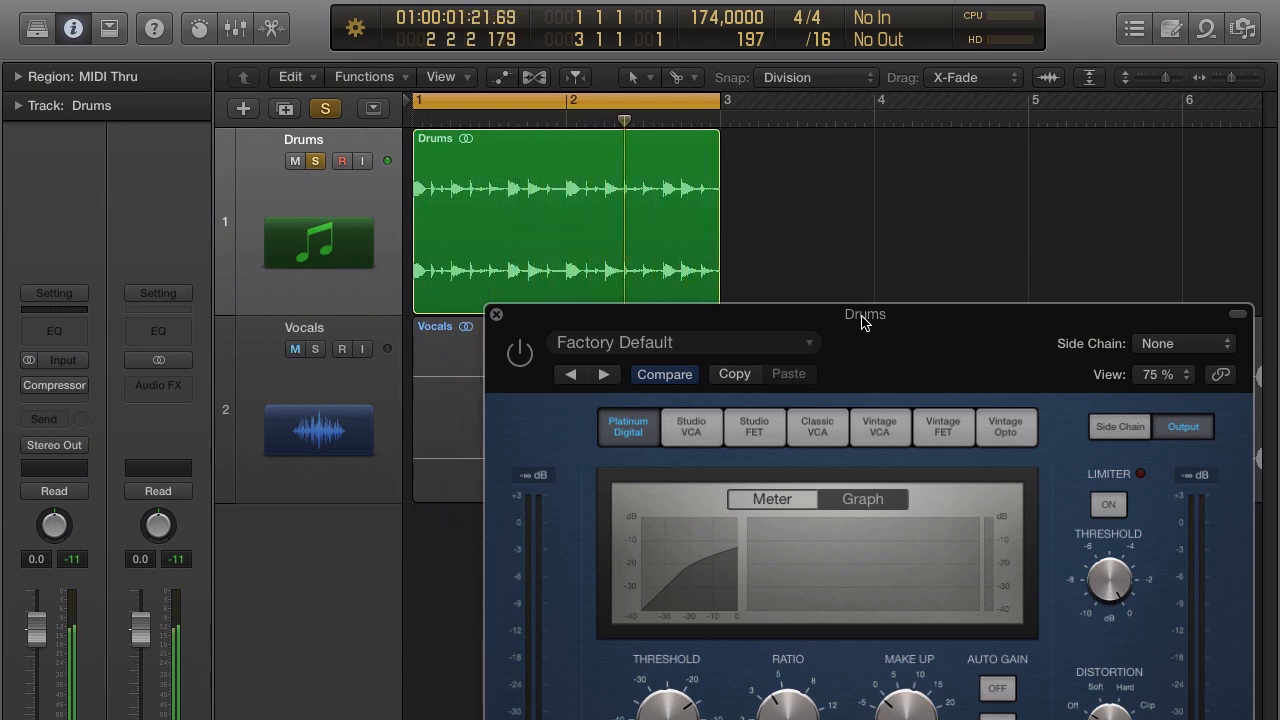
Re-enable the Drums Compressor and lower its threshold to -19 dB.
{"action": "left_click_drag", "start_coordinate": [863, 321], "coordinate": [828, 101]}
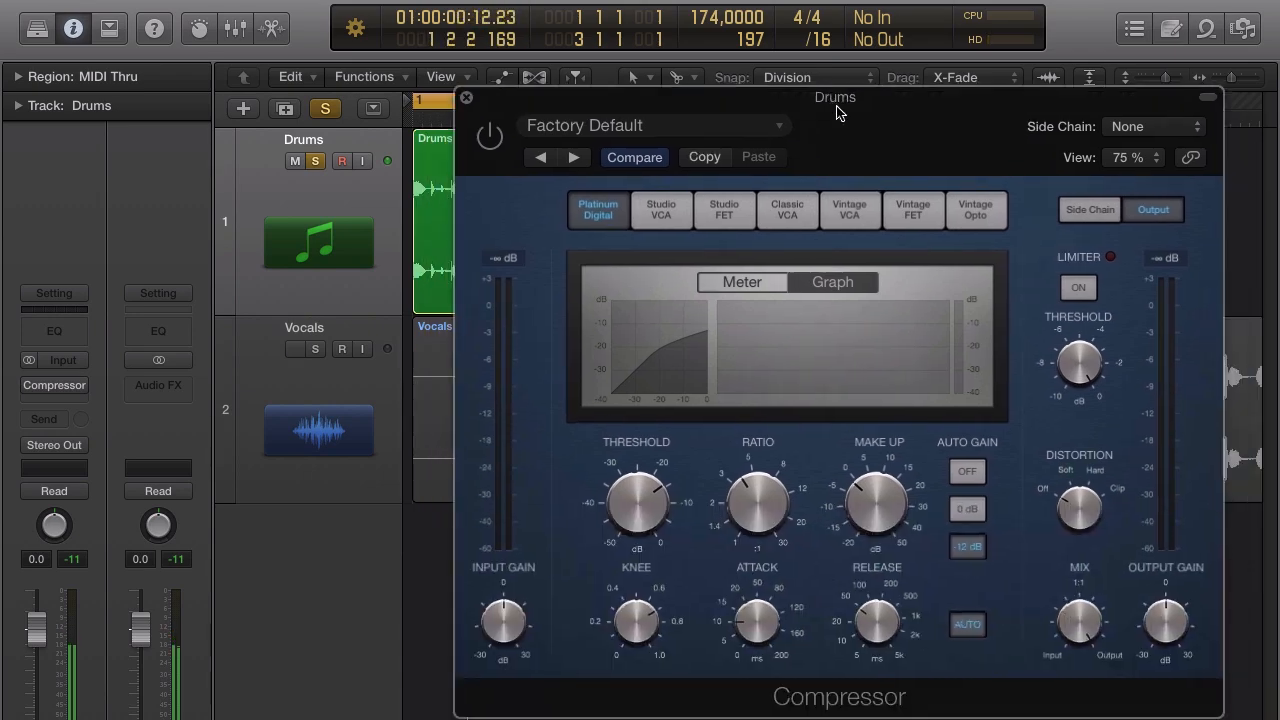
{"action": "left_click", "coordinate": [484, 132]}
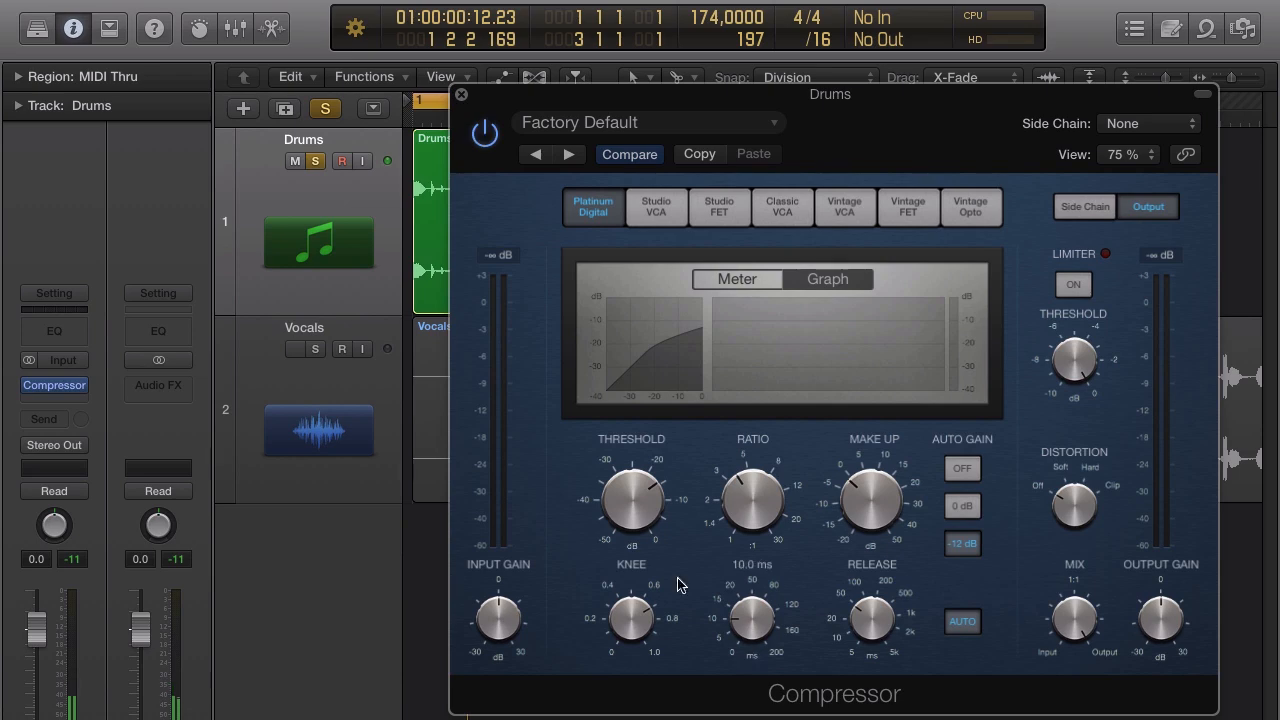
{"action": "left_click_drag", "start_coordinate": [630, 500], "coordinate": [626, 510]}
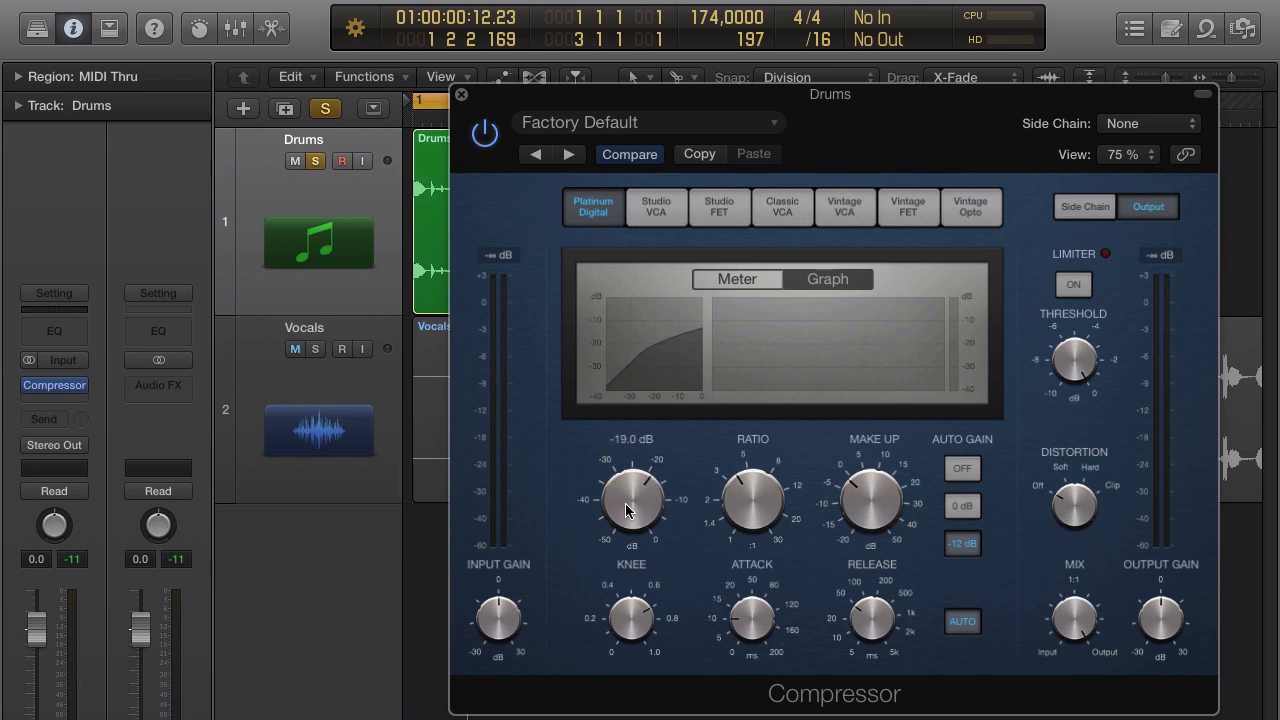
{"action": "mouse_move", "coordinate": [745, 490]}
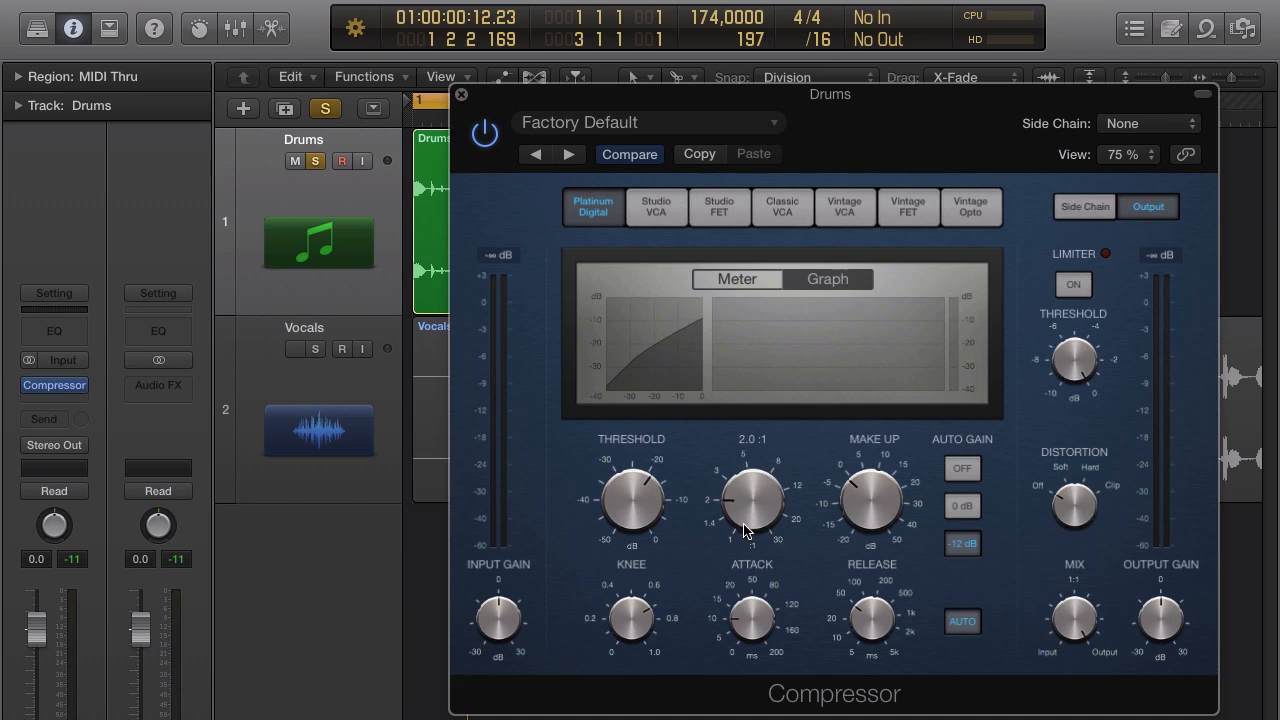
Play the loop and lower the threshold further to -21.5 dB.
{"action": "left_click_drag", "start_coordinate": [829, 94], "coordinate": [864, 276]}
{"action": "key", "text": "space"}
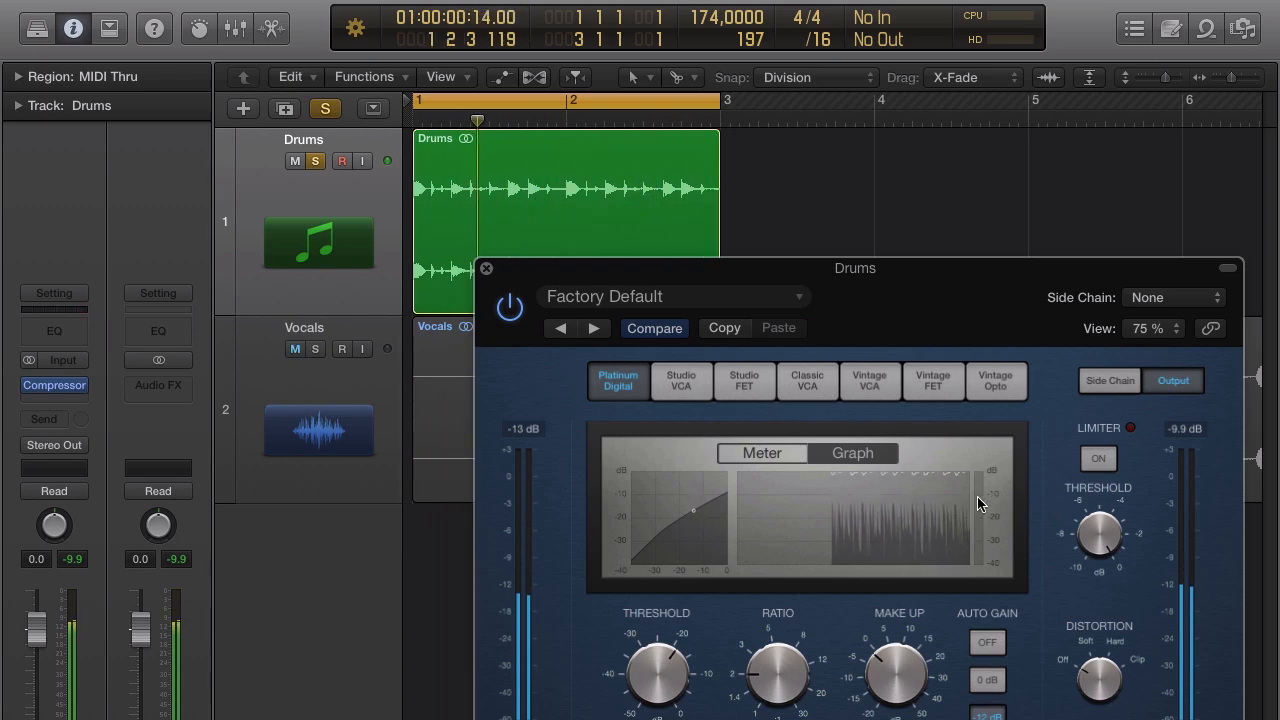
{"action": "left_click_drag", "start_coordinate": [1003, 309], "coordinate": [929, 163]}
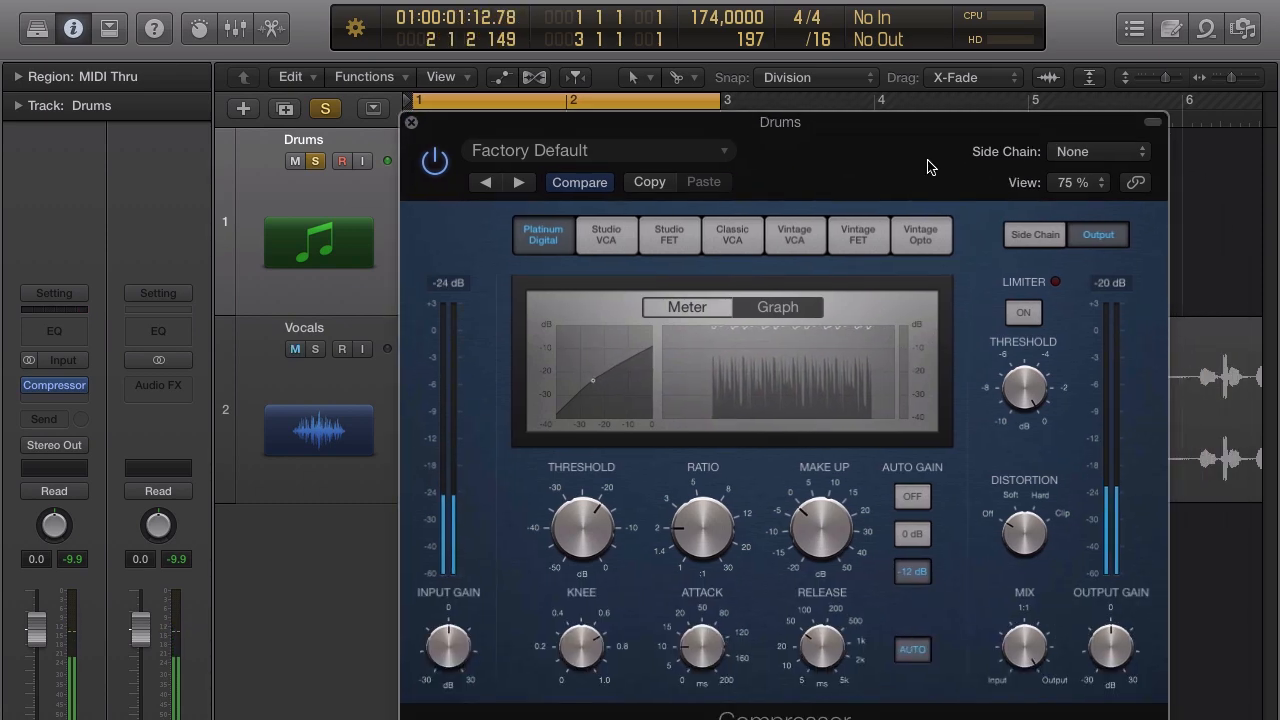
{"action": "mouse_move", "coordinate": [585, 526]}
{"action": "left_mouse_down"}
{"action": "mouse_move", "coordinate": [589, 514]}
{"action": "mouse_move", "coordinate": [585, 540]}
{"action": "left_mouse_up"}
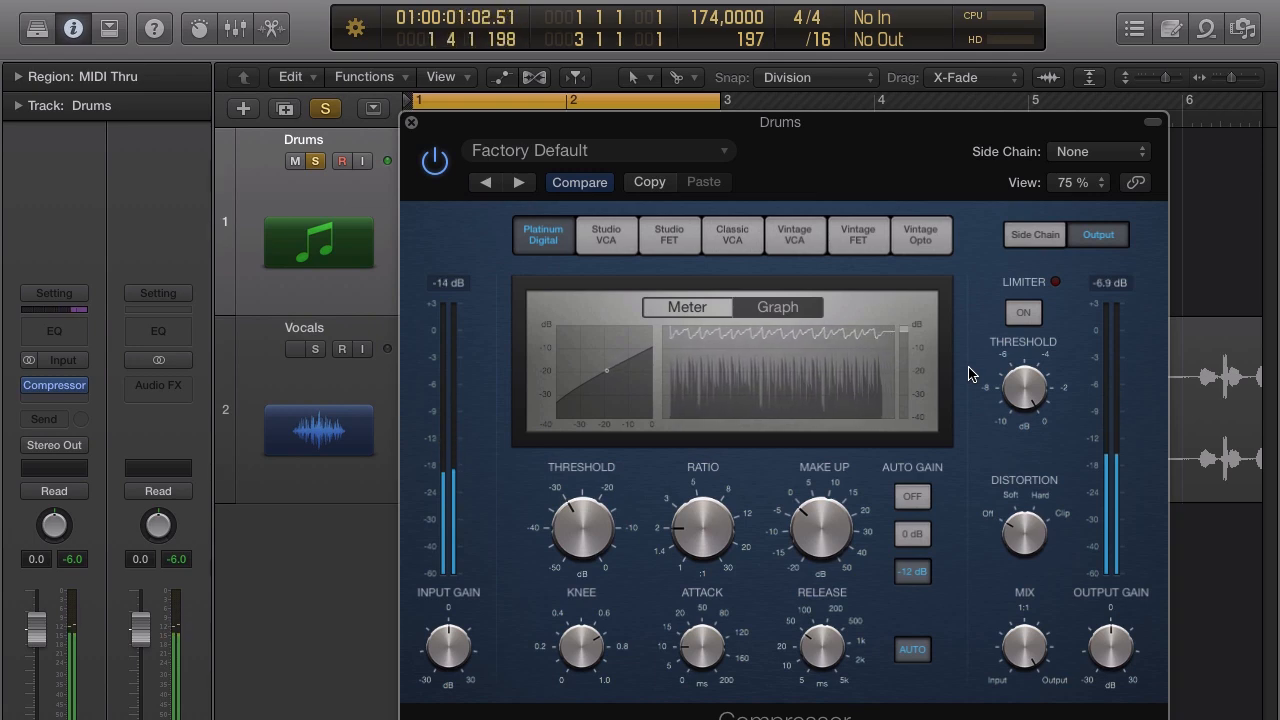
Turn the Compressor's Auto Gain off and set Make Up to 0 dB.
{"action": "mouse_move", "coordinate": [838, 502]}
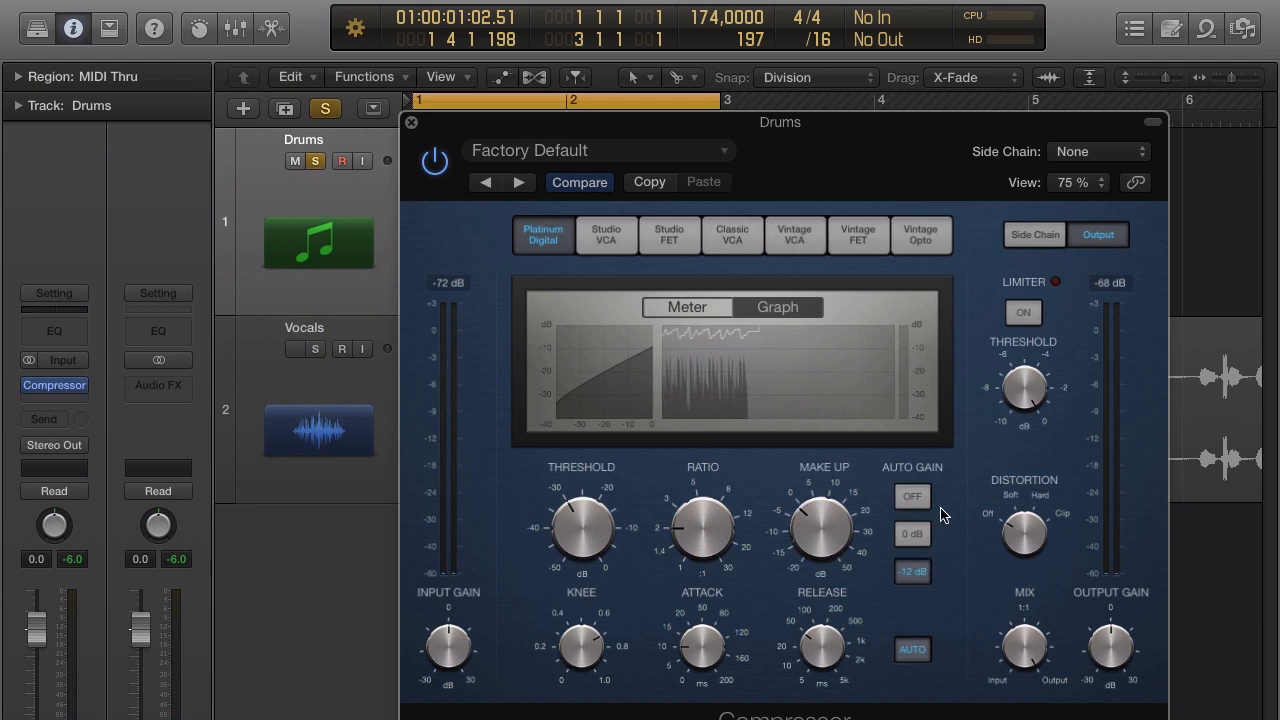
{"action": "left_click", "coordinate": [929, 502]}
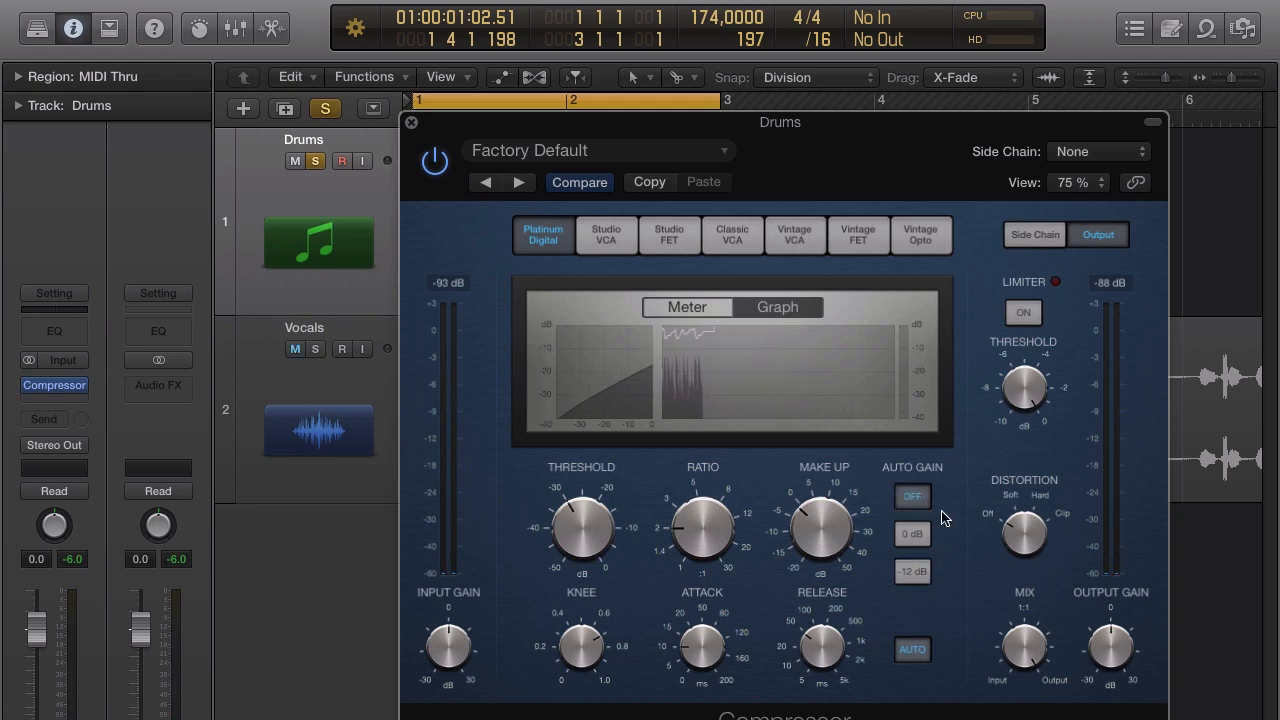
{"action": "mouse_move", "coordinate": [806, 528]}
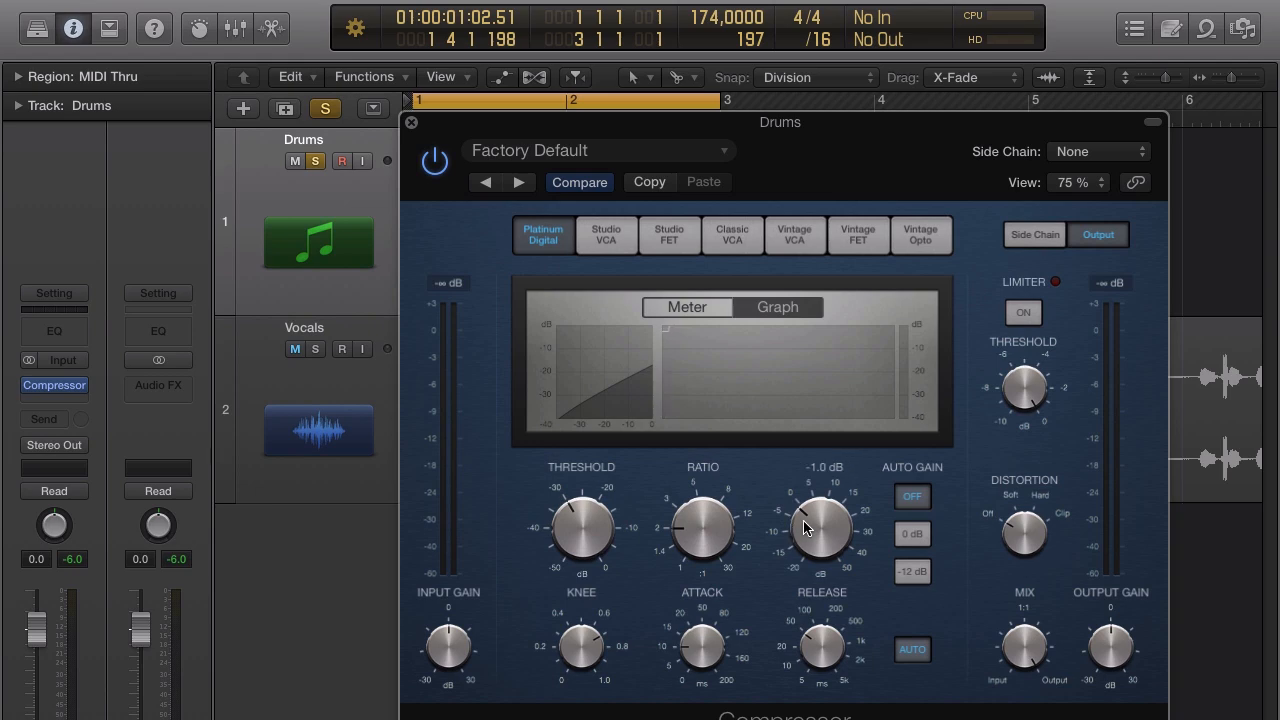
{"action": "scroll", "coordinate": [804, 526], "scroll_direction": "up", "scroll_amount": 1}
Play the drum loop with the Compressor bypassed for comparison.
{"action": "left_click_drag", "start_coordinate": [870, 145], "coordinate": [850, 235]}
{"action": "key", "text": "space"}
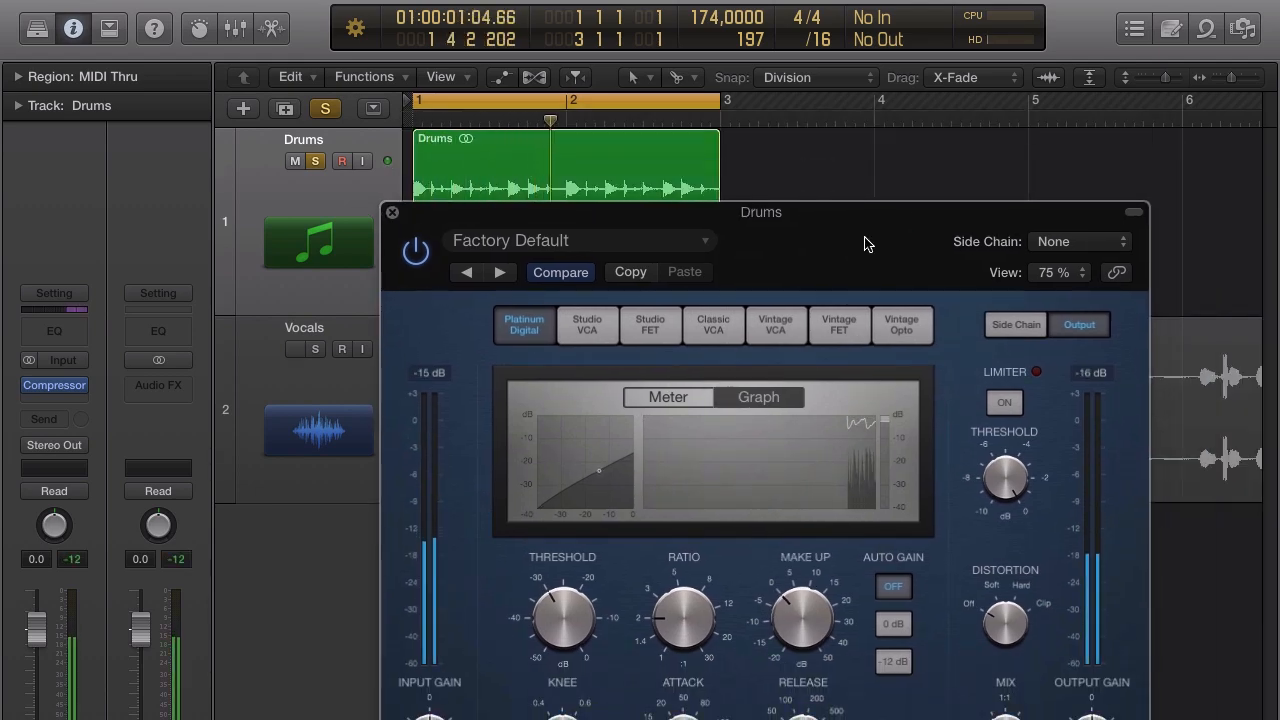
{"action": "left_click", "coordinate": [416, 253]}
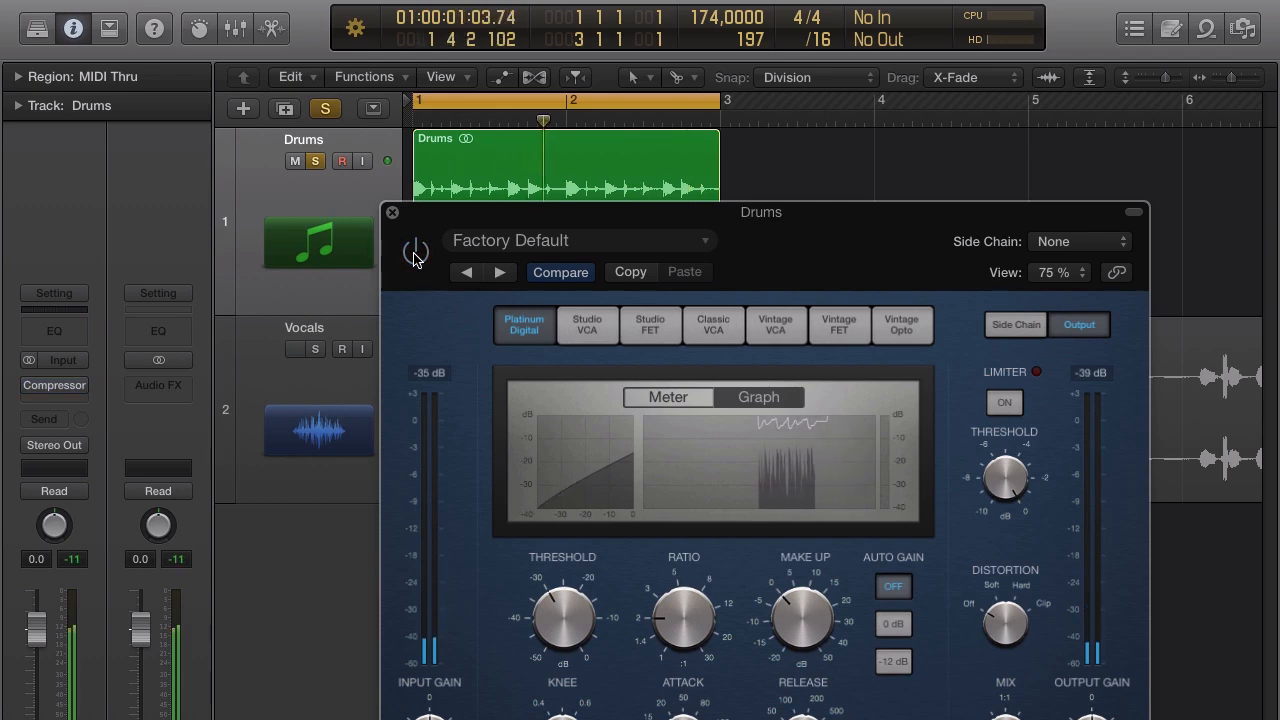
Switch the Drums Compressor power back on and move its window aside.
{"action": "left_click", "coordinate": [416, 253]}
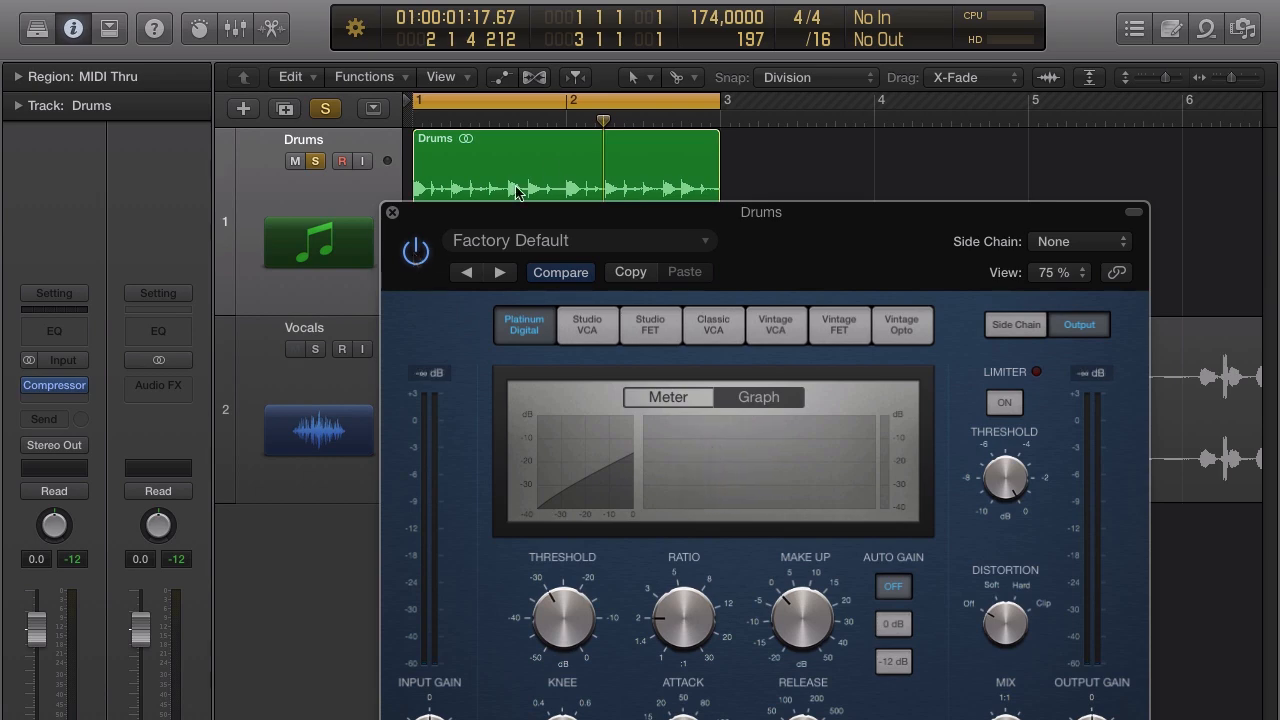
{"action": "left_click_drag", "start_coordinate": [786, 236], "coordinate": [907, 178]}
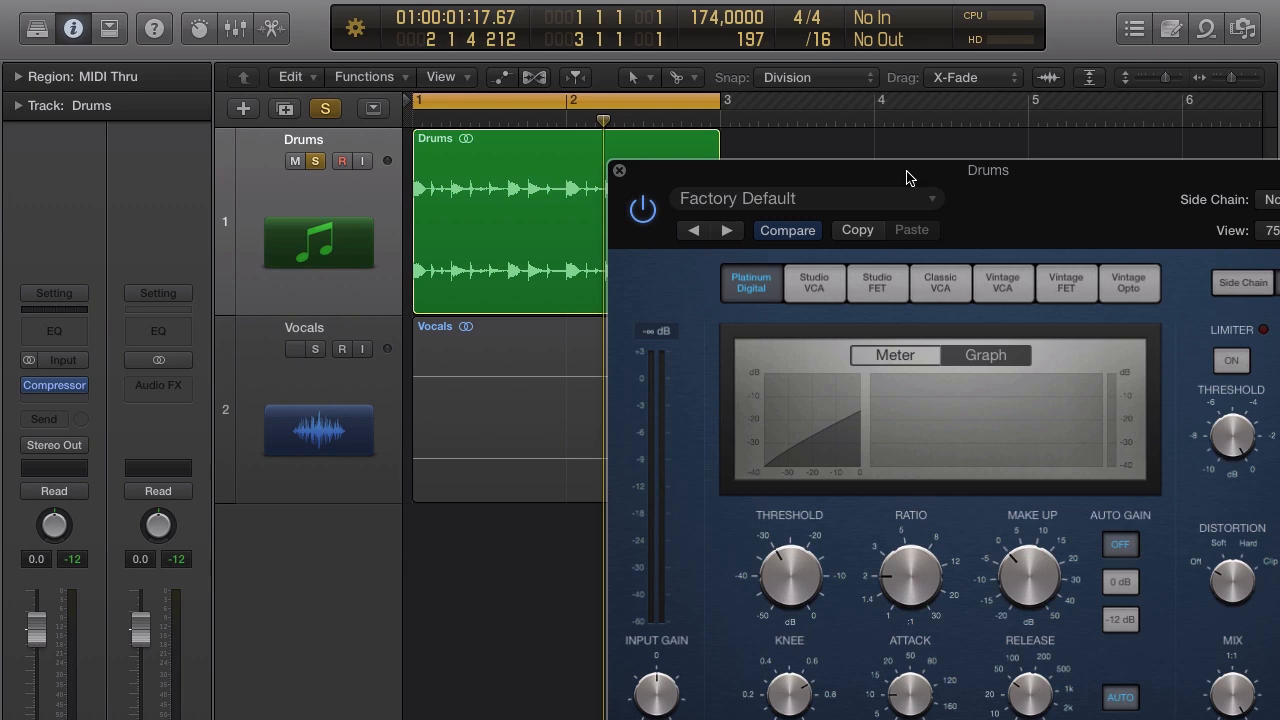
Turn the Make Up knob to 6.5 dB and play the drums.
{"action": "left_click_drag", "start_coordinate": [988, 170], "coordinate": [762, 172]}
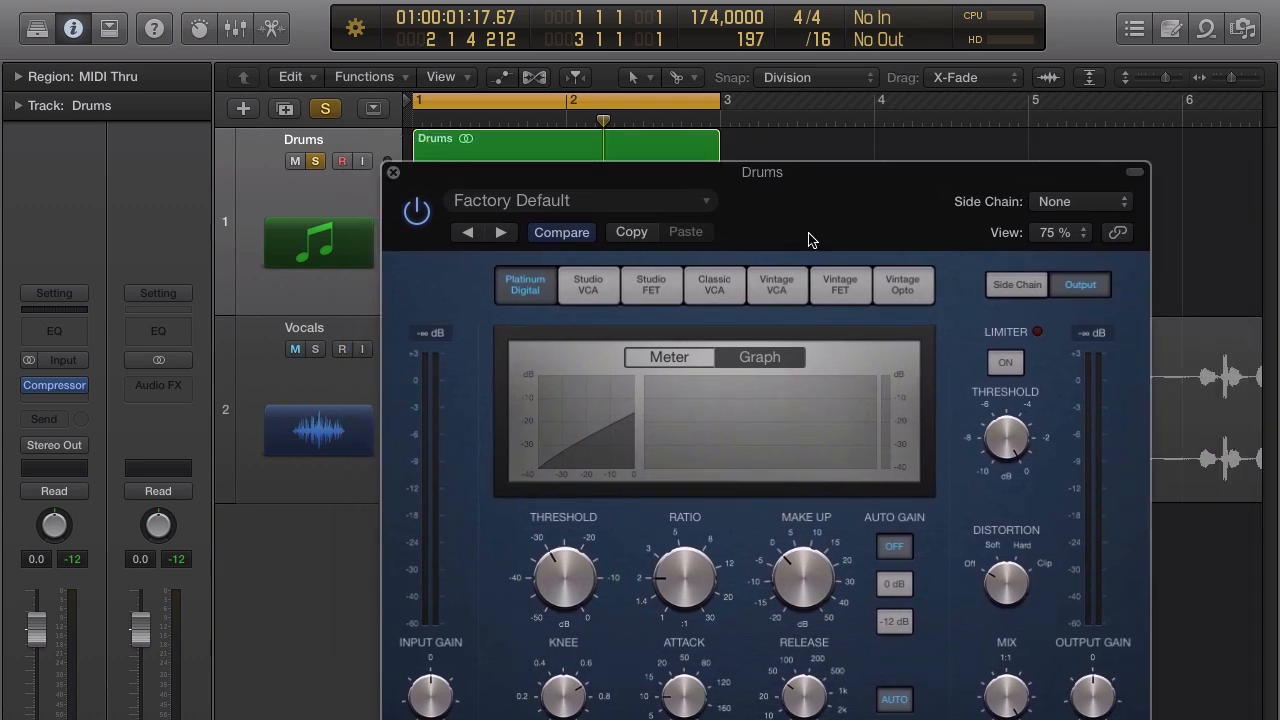
{"action": "mouse_move", "coordinate": [781, 193]}
{"action": "left_mouse_down"}
{"action": "mouse_move", "coordinate": [771, 171]}
{"action": "mouse_move", "coordinate": [772, 188]}
{"action": "left_mouse_up"}
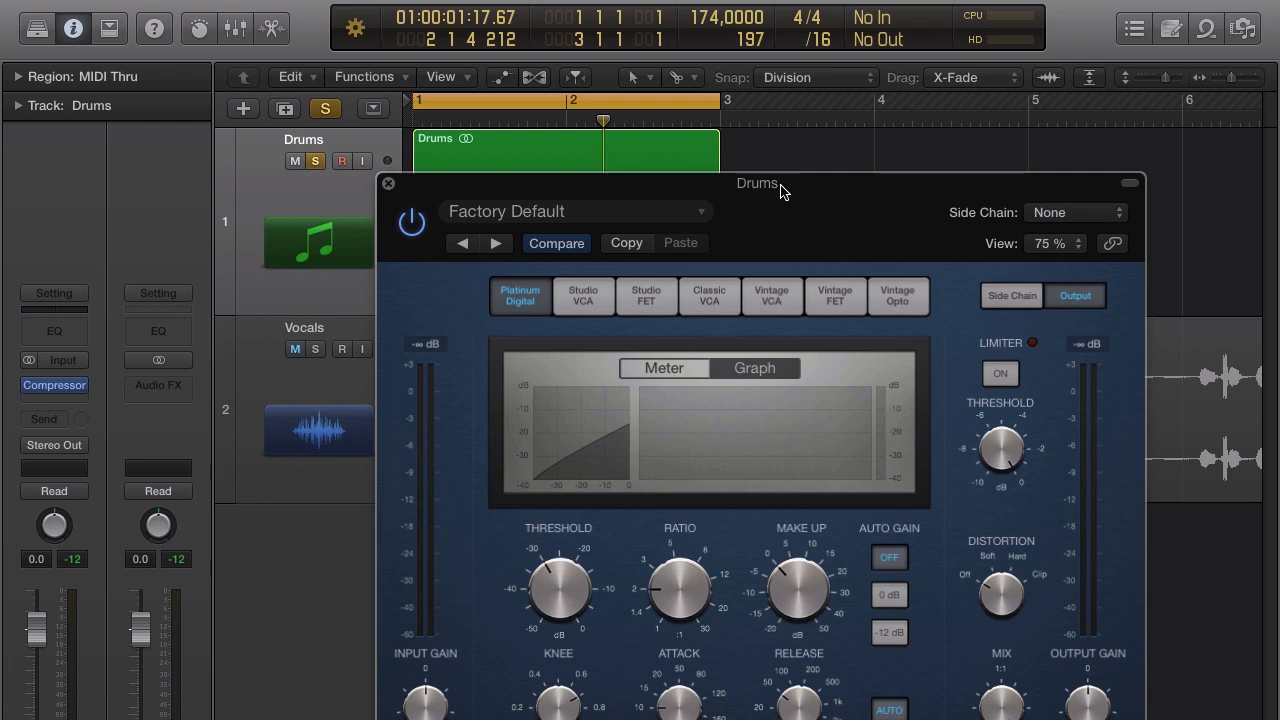
{"action": "left_click_drag", "start_coordinate": [782, 192], "coordinate": [834, 124]}
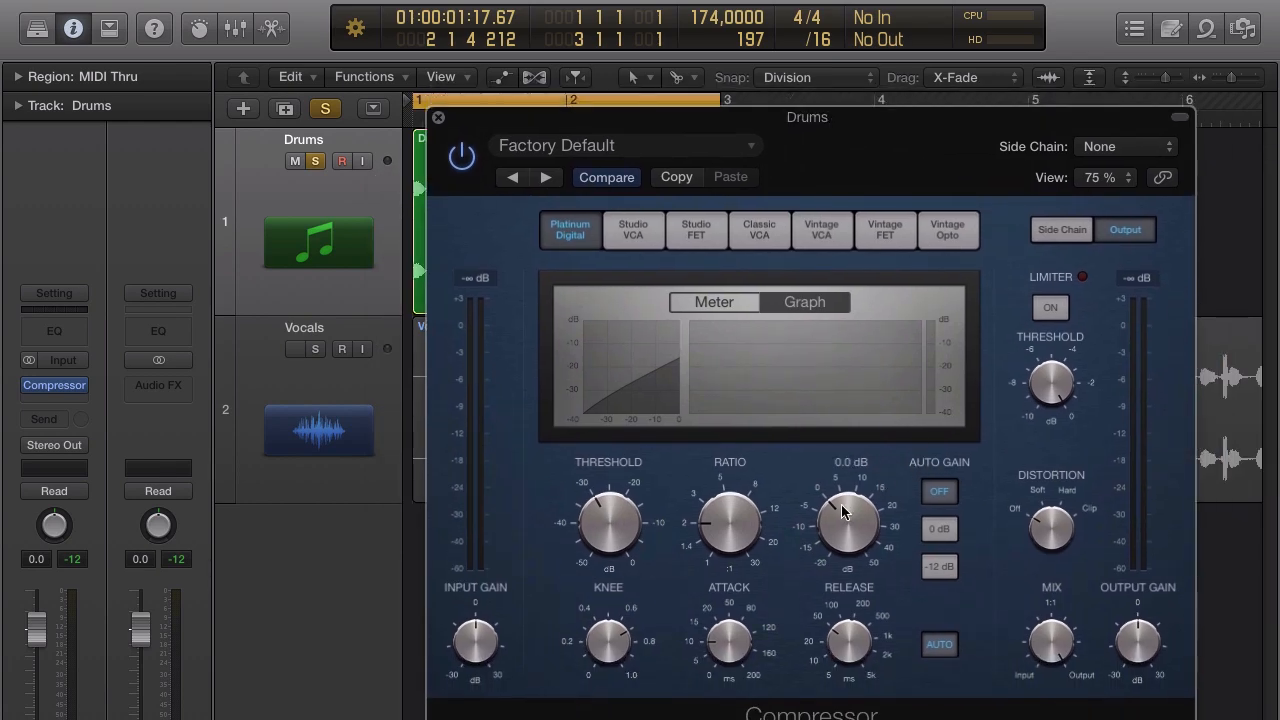
{"action": "left_click_drag", "start_coordinate": [866, 503], "coordinate": [850, 490]}
{"action": "key", "text": "space"}
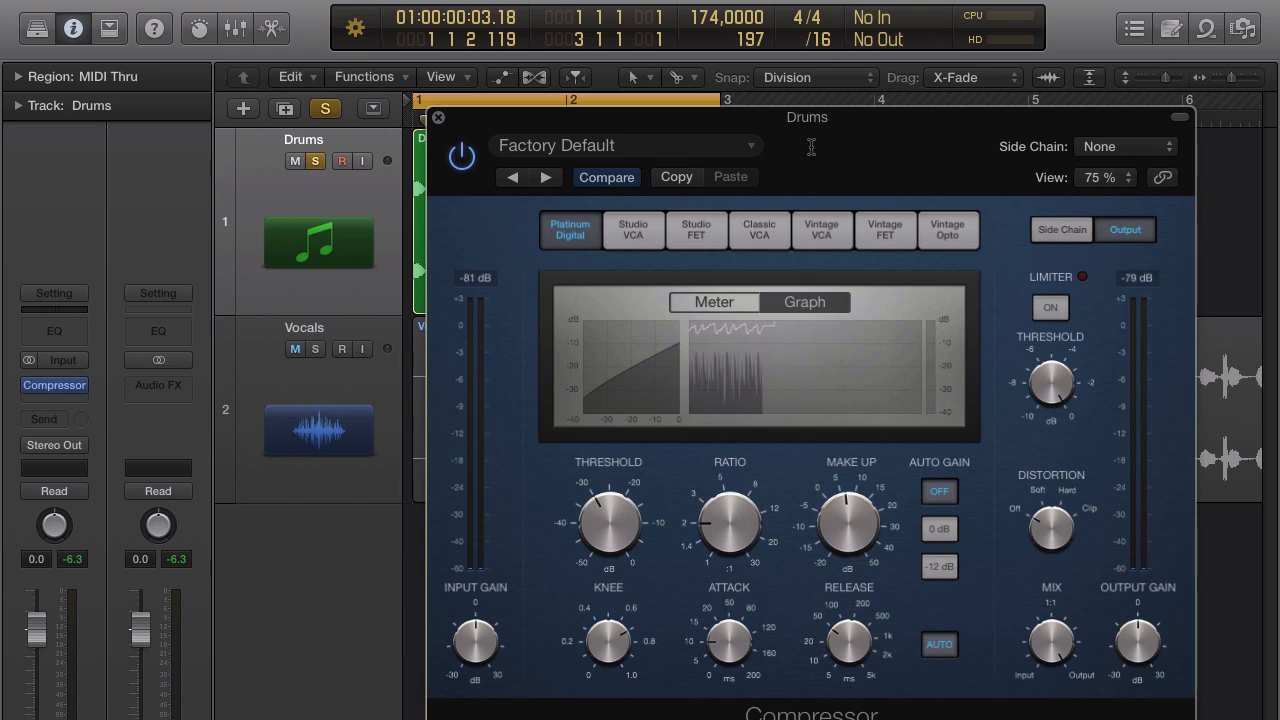
Drop the Drums Compressor threshold to -40 dB and play the drums through it.
{"action": "mouse_move", "coordinate": [608, 528]}
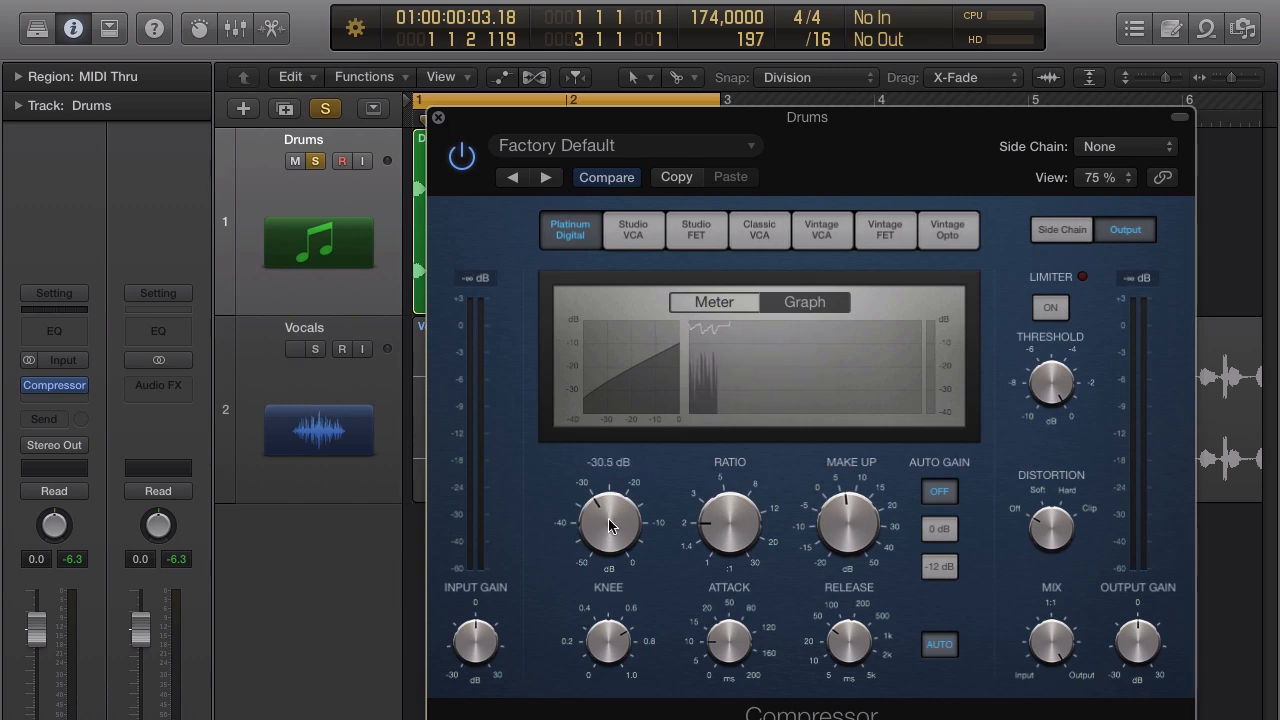
{"action": "mouse_move", "coordinate": [608, 525]}
{"action": "left_mouse_down"}
{"action": "mouse_move", "coordinate": [603, 540]}
{"action": "mouse_move", "coordinate": [600, 526]}
{"action": "left_mouse_up"}
{"action": "key", "text": "space"}
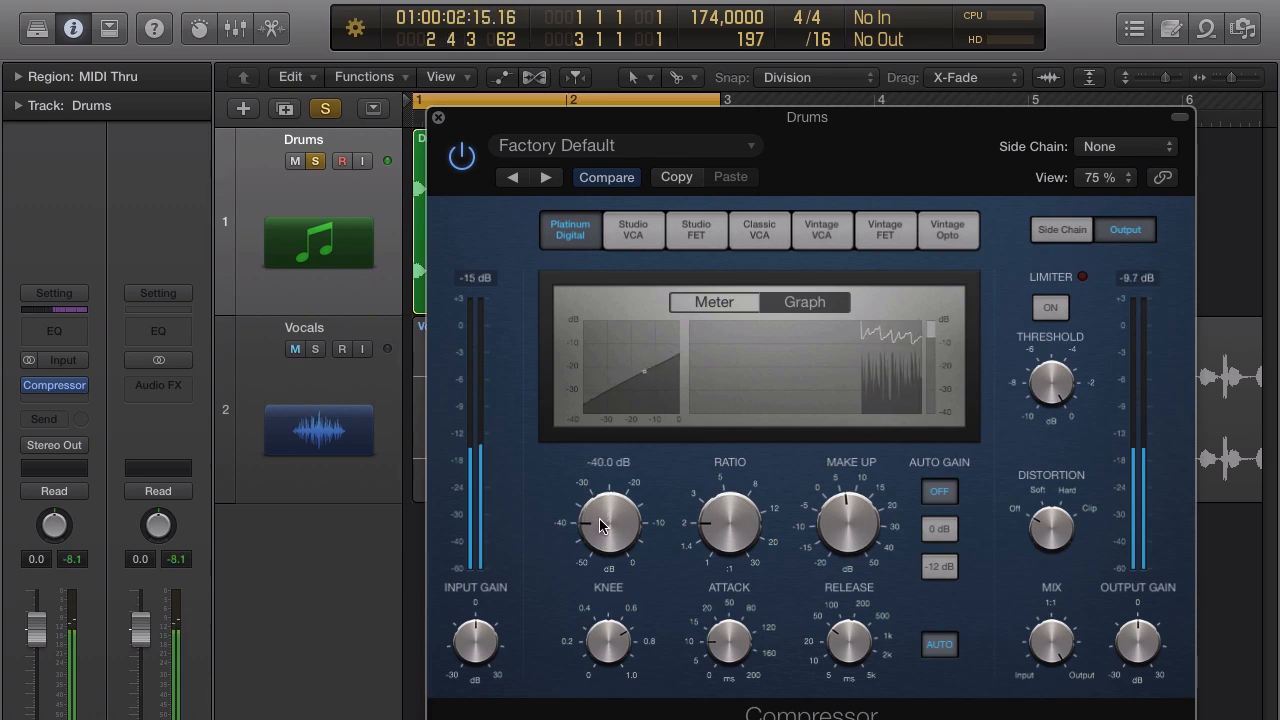
{"action": "mouse_move", "coordinate": [673, 498]}
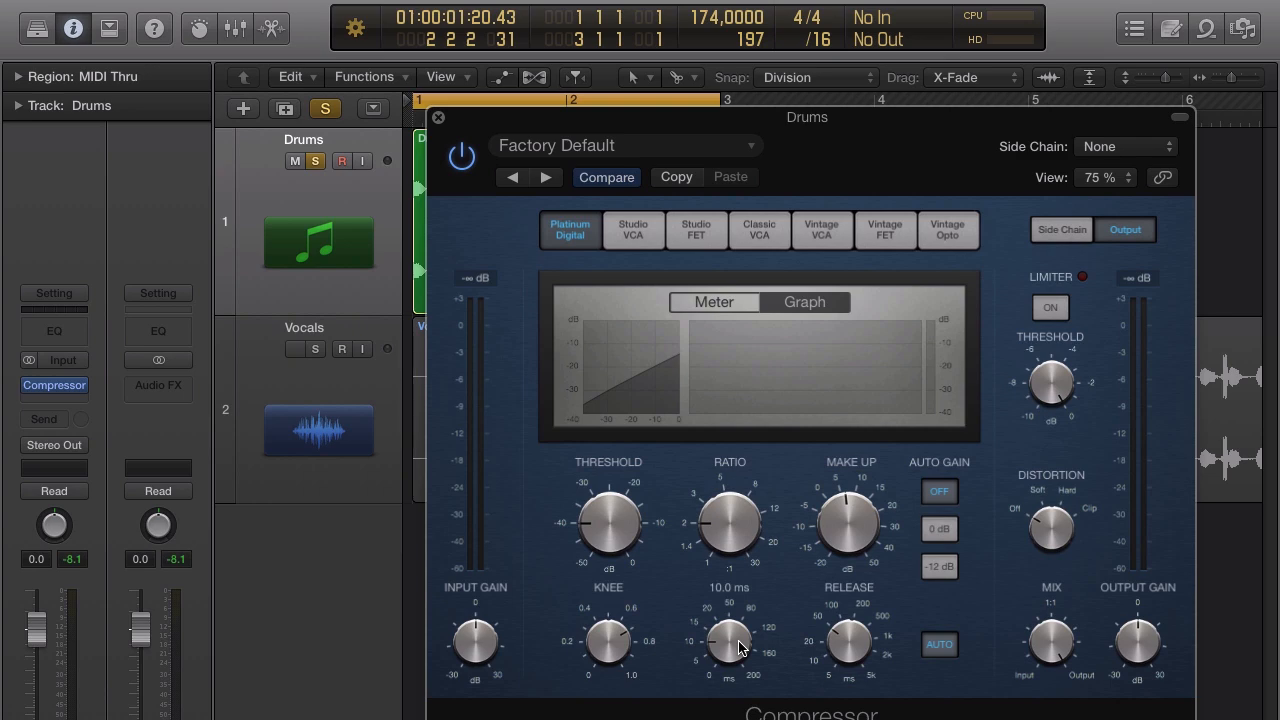
Audition the drum loop with attack at 0 ms, then about 41 ms, then about 104 ms.
{"action": "left_click_drag", "start_coordinate": [739, 648], "coordinate": [746, 680]}
{"action": "left_click_drag", "start_coordinate": [817, 168], "coordinate": [896, 198]}
{"action": "mouse_move", "coordinate": [826, 648]}
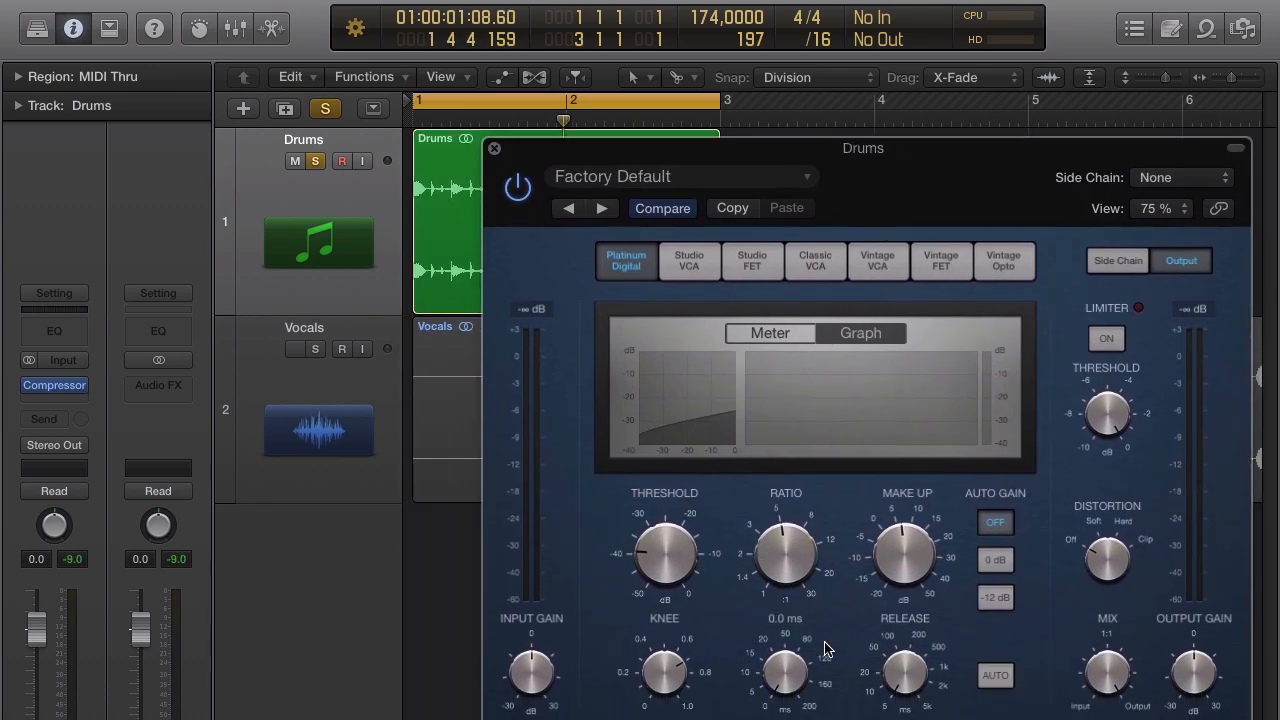
{"action": "key", "text": "space"}
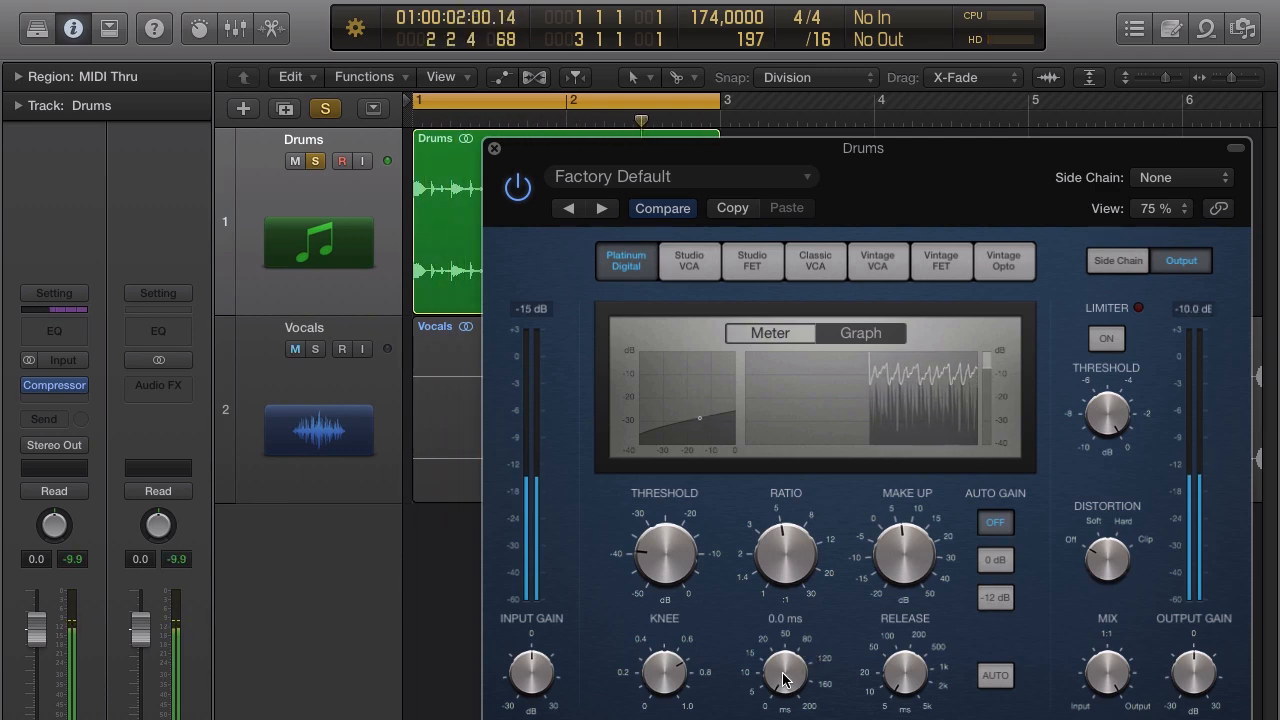
{"action": "left_click_drag", "start_coordinate": [785, 678], "coordinate": [803, 572]}
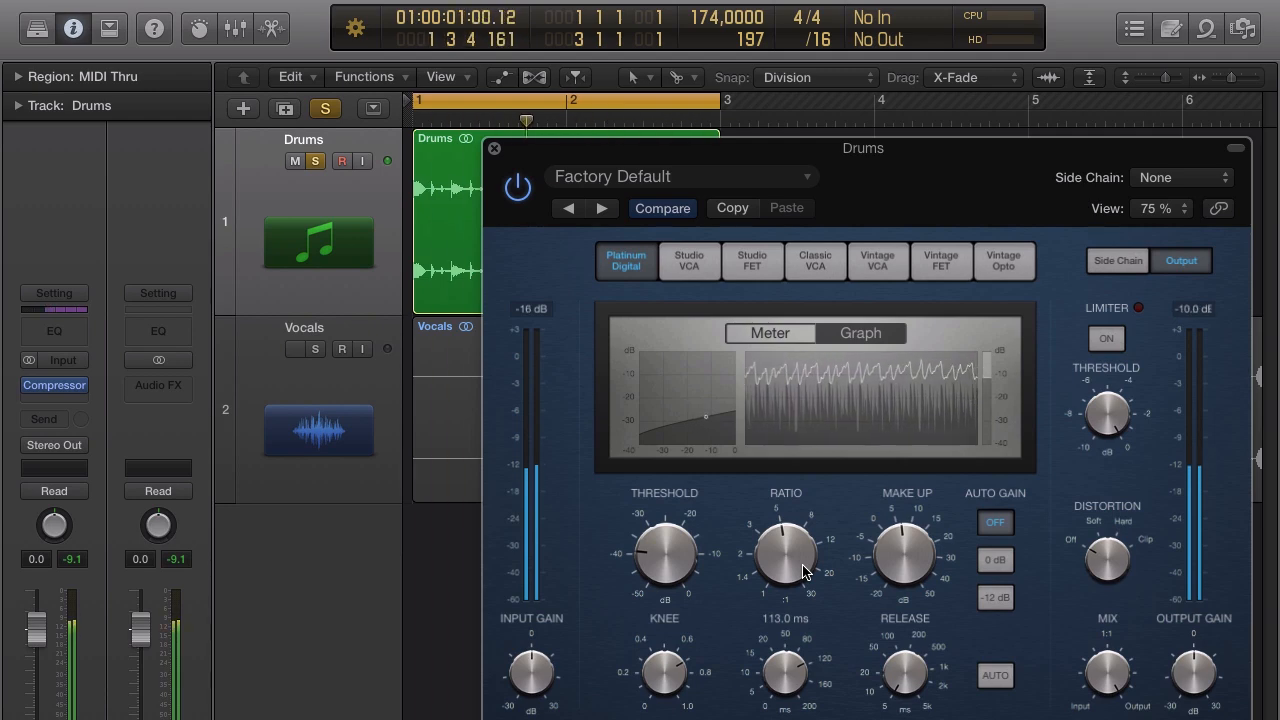
{"action": "left_click_drag", "start_coordinate": [803, 572], "coordinate": [797, 626]}
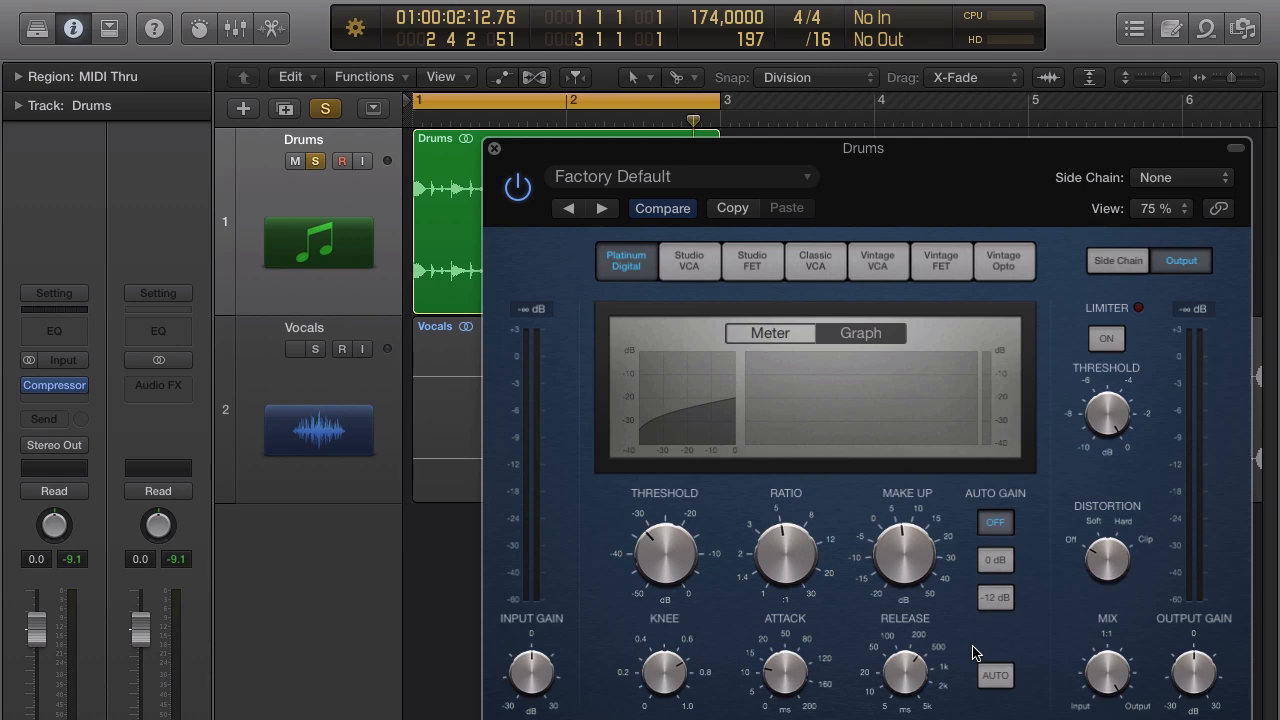
{"action": "key", "text": "space"}
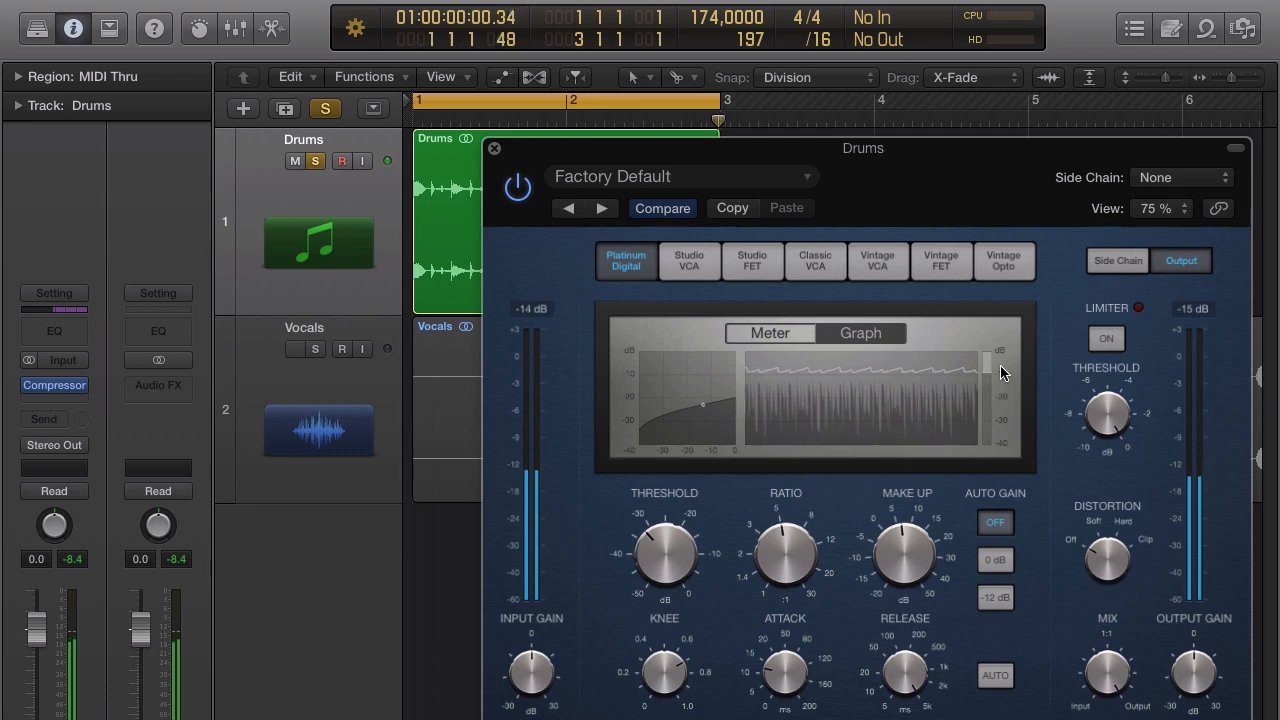
During playback, shorten release, set attack to 0 ms, ratio to about 2.9:1, raise threshold, then stop.
{"action": "left_click", "coordinate": [912, 673]}
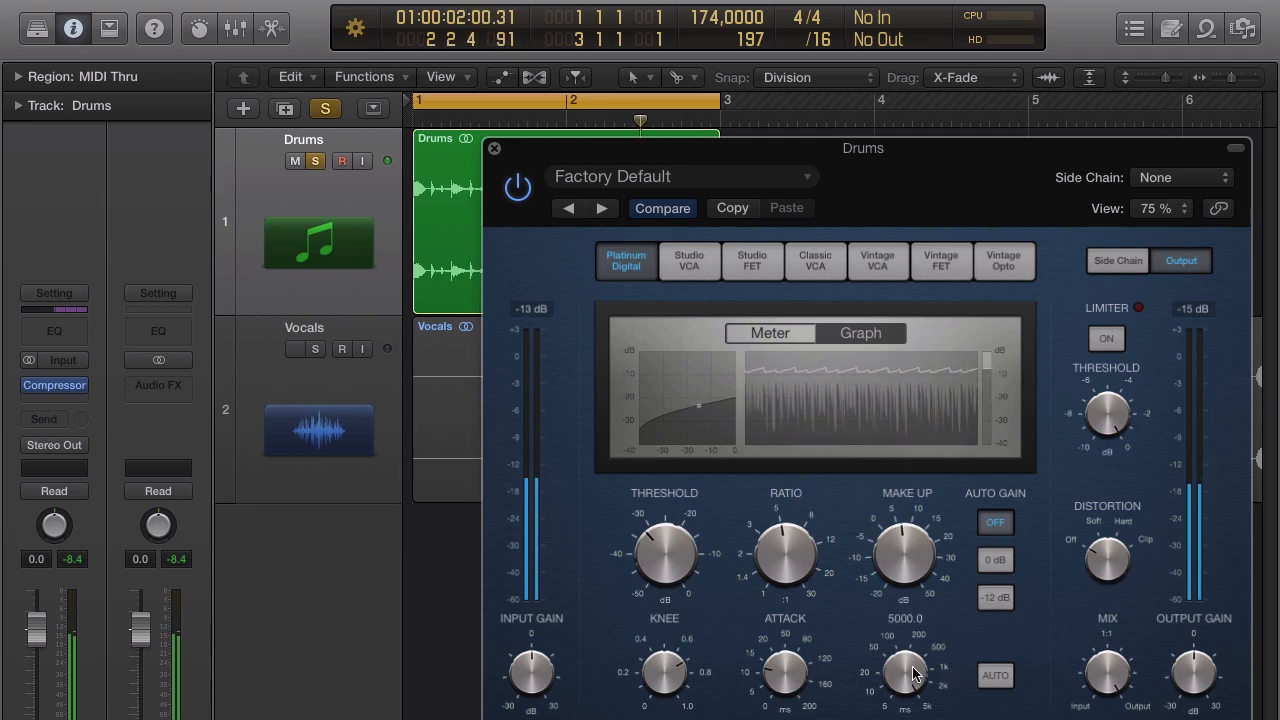
{"action": "left_click_drag", "start_coordinate": [912, 673], "coordinate": [911, 714]}
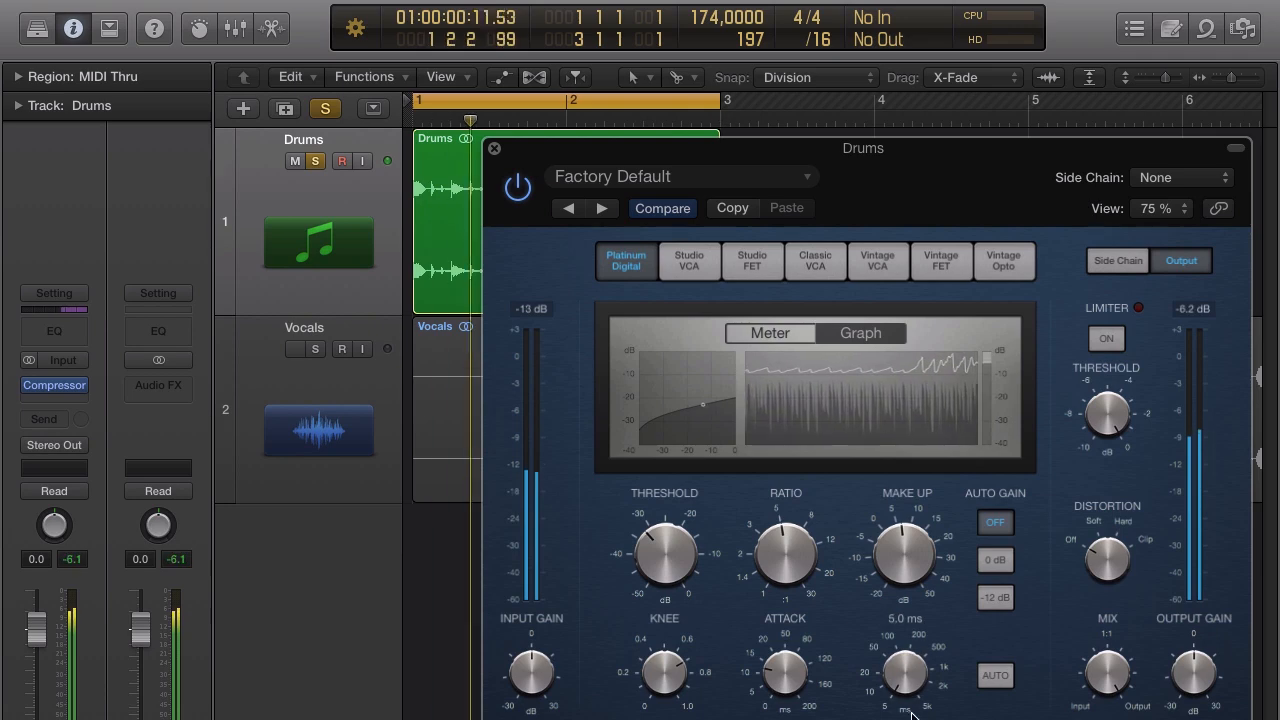
{"action": "left_click_drag", "start_coordinate": [791, 674], "coordinate": [792, 718]}
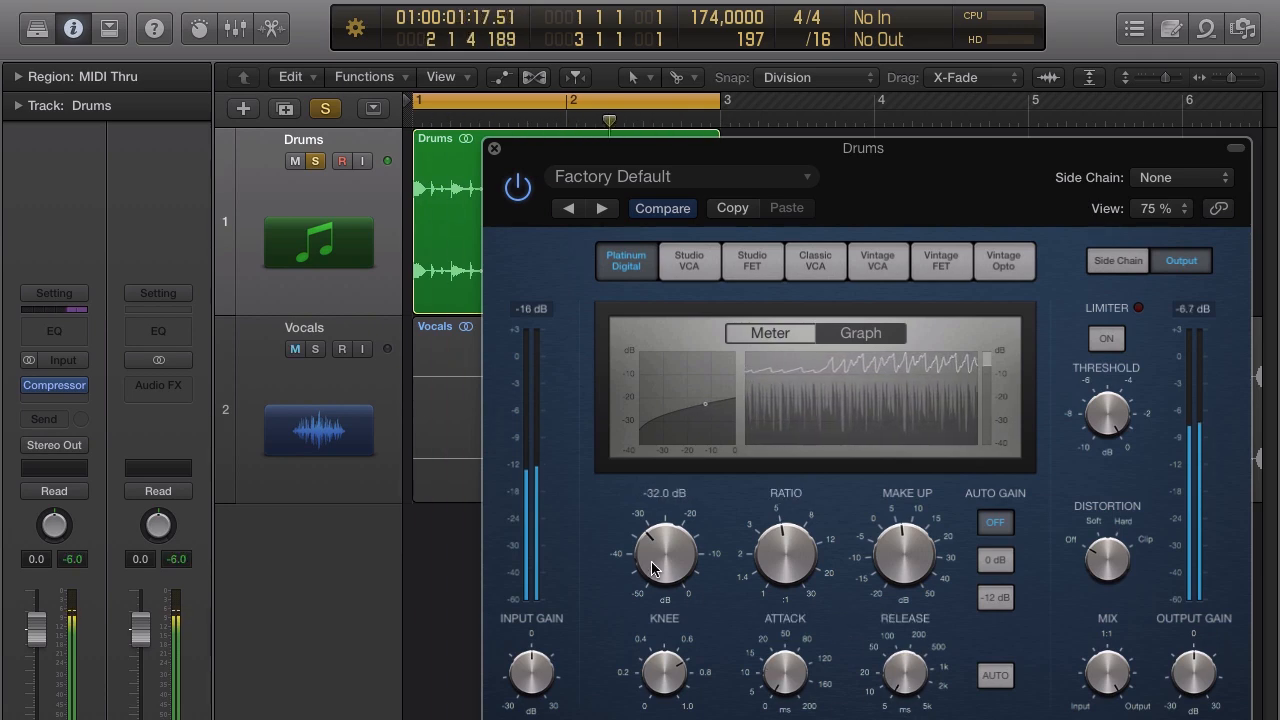
{"action": "left_click_drag", "start_coordinate": [778, 555], "coordinate": [781, 583]}
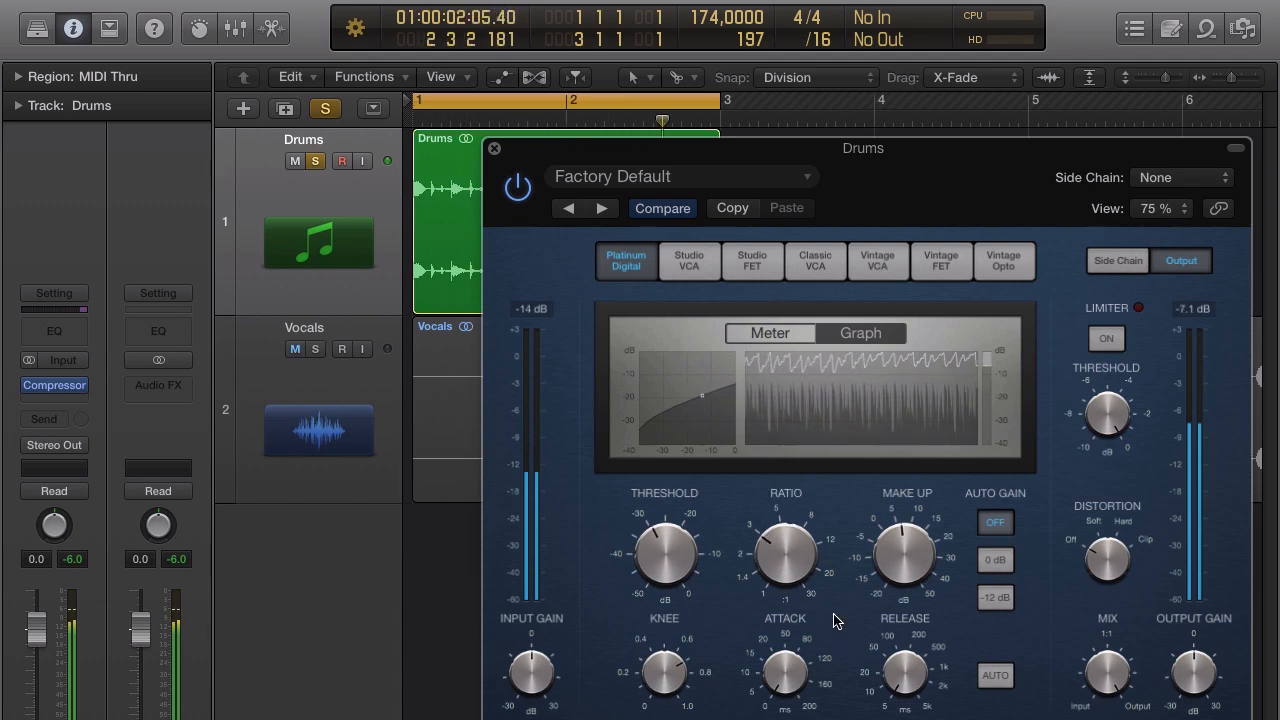
{"action": "left_click_drag", "start_coordinate": [665, 542], "coordinate": [666, 575]}
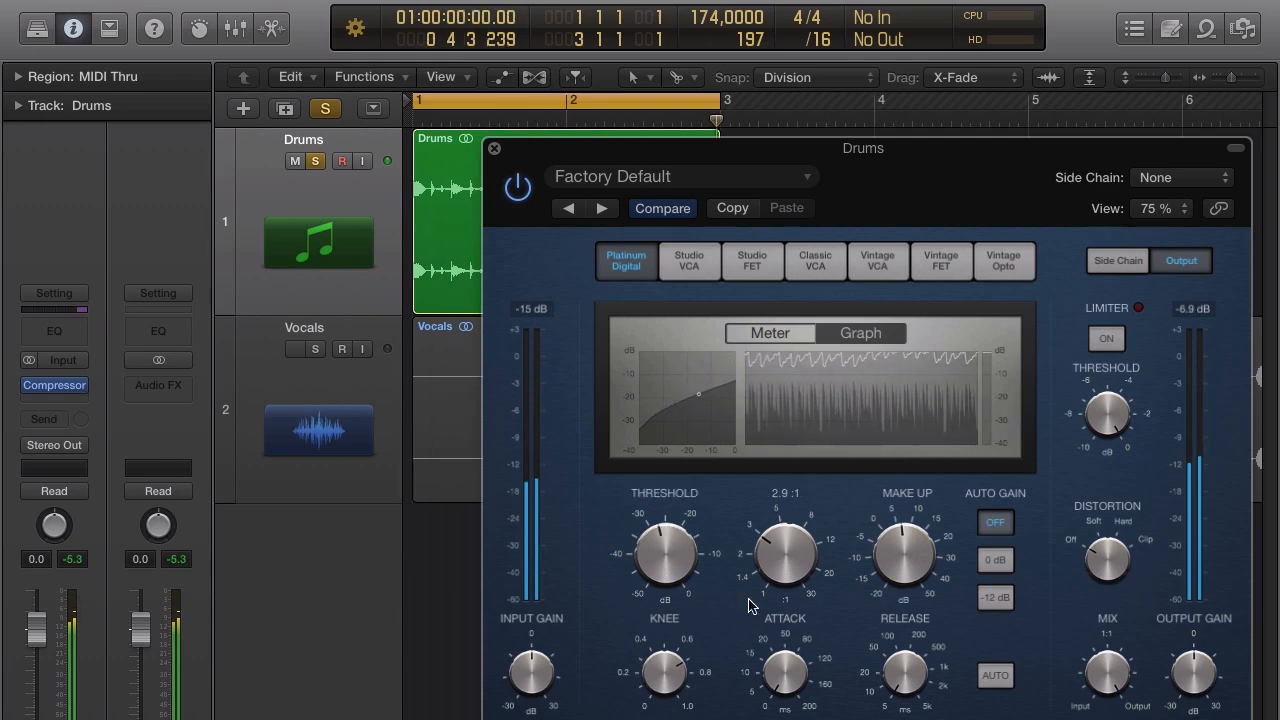
{"action": "key", "text": "space"}
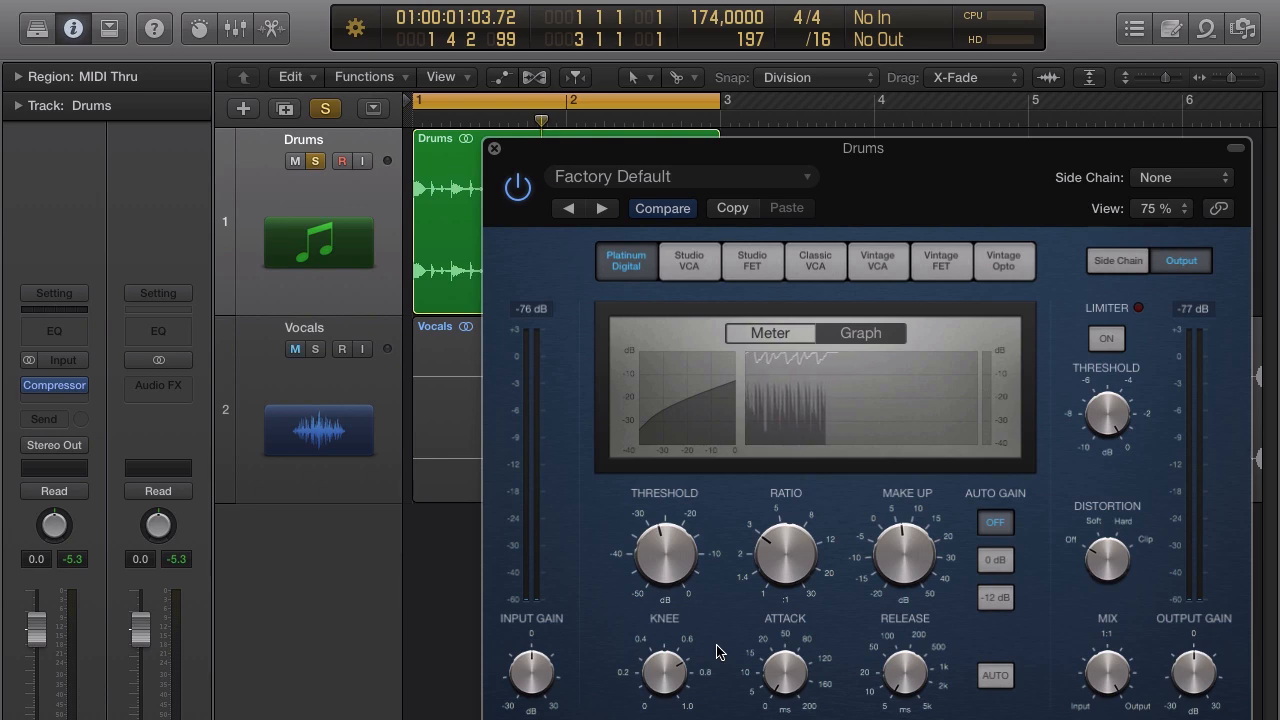
Try the Drums compressor knee at 0.2 and 1.0, then settle on 0.3.
{"action": "mouse_move", "coordinate": [667, 670]}
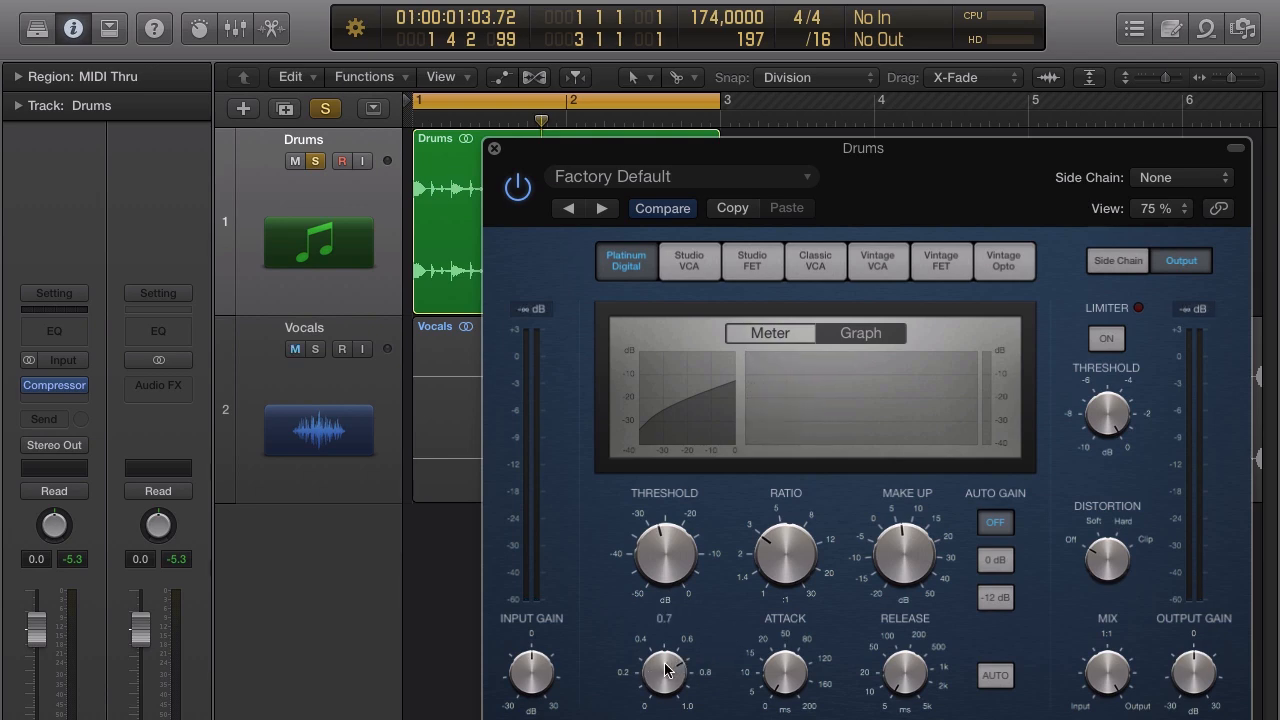
{"action": "left_click_drag", "start_coordinate": [667, 670], "coordinate": [671, 699]}
{"action": "left_click_drag", "start_coordinate": [664, 674], "coordinate": [680, 575]}
{"action": "mouse_move", "coordinate": [738, 514]}
{"action": "left_click_drag", "start_coordinate": [669, 669], "coordinate": [675, 708]}
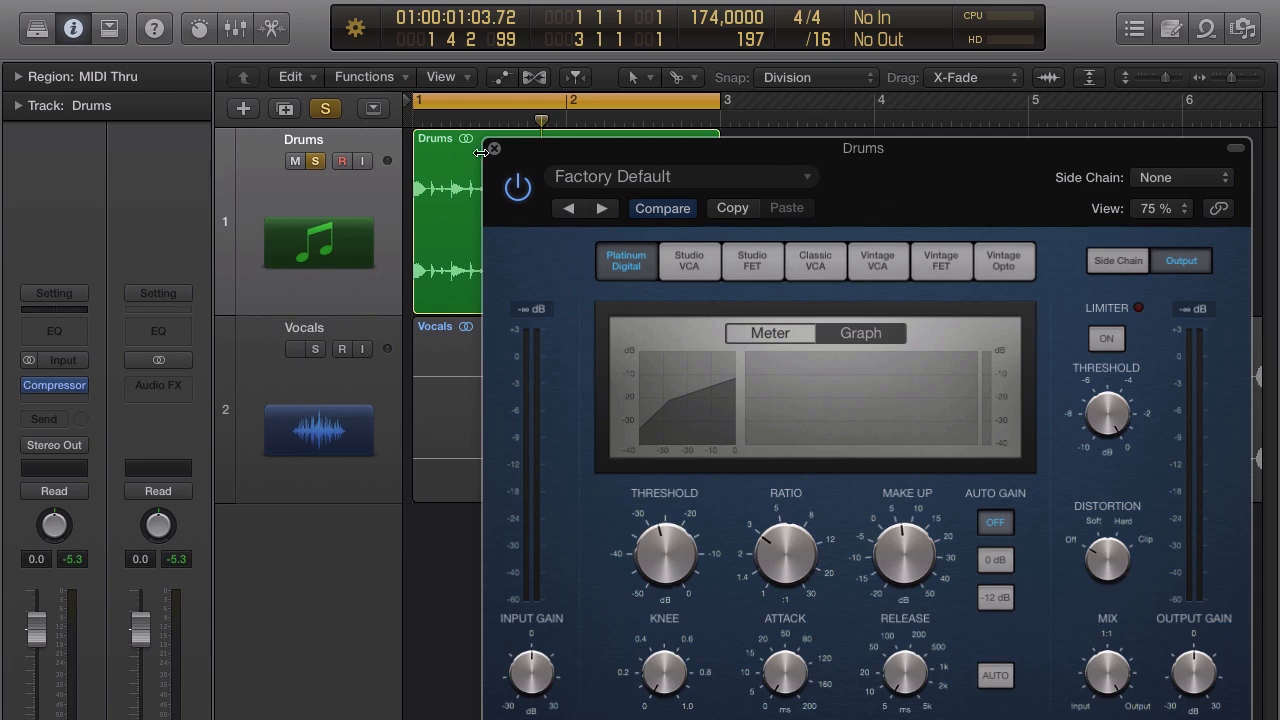
Close the Drums compressor, solo the Vocals track and turn off the bars 1–3 loop.
{"action": "left_click_drag", "start_coordinate": [535, 155], "coordinate": [781, 175]}
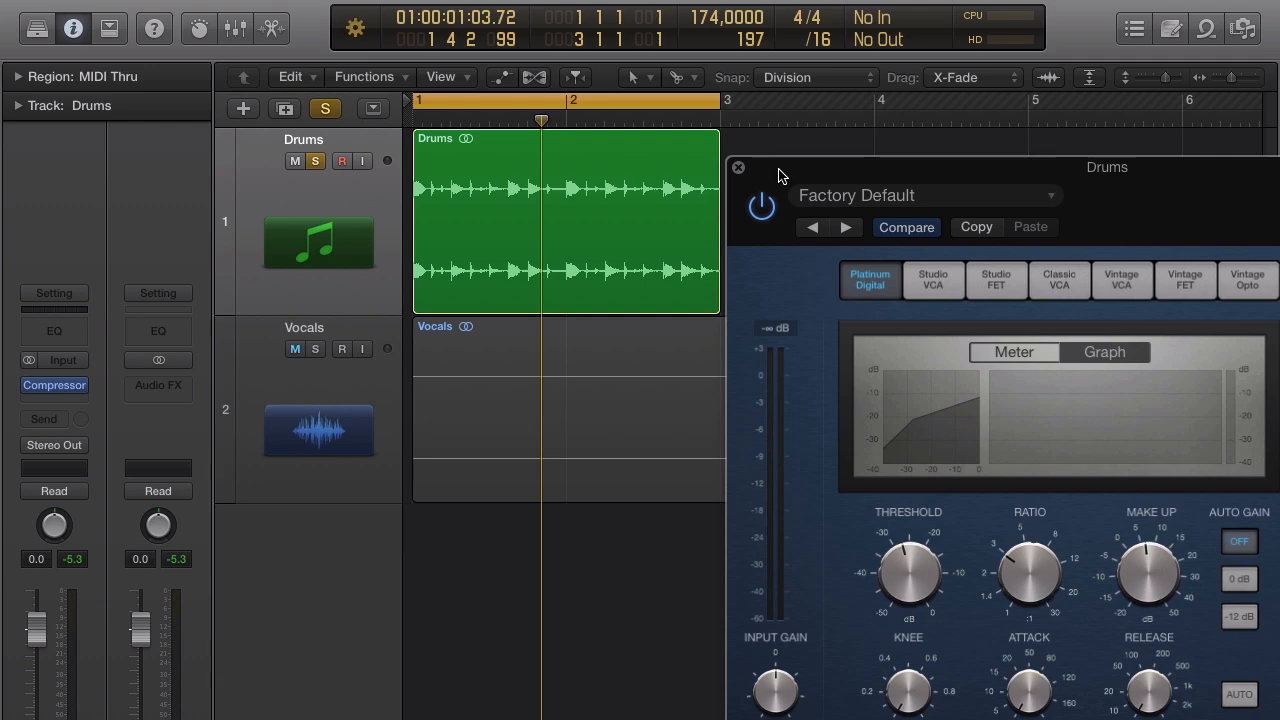
{"action": "left_click", "coordinate": [738, 169]}
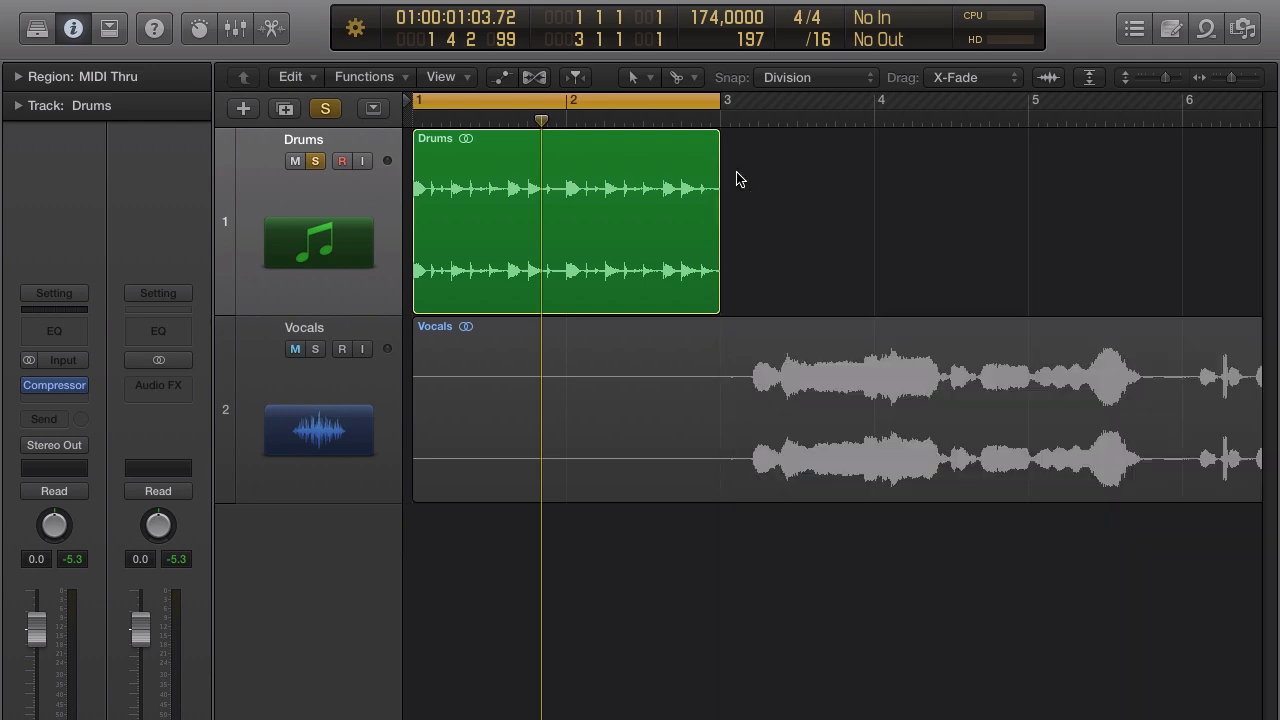
{"action": "left_click", "coordinate": [316, 348]}
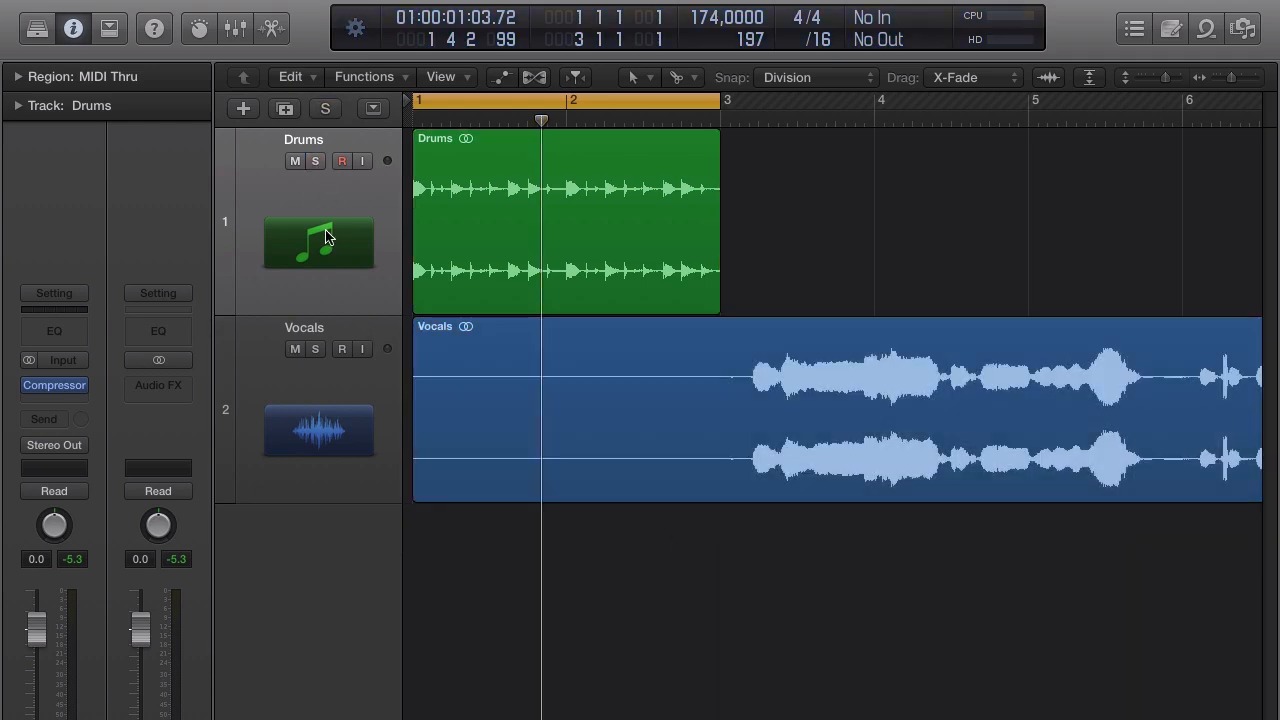
{"action": "left_click", "coordinate": [647, 104]}
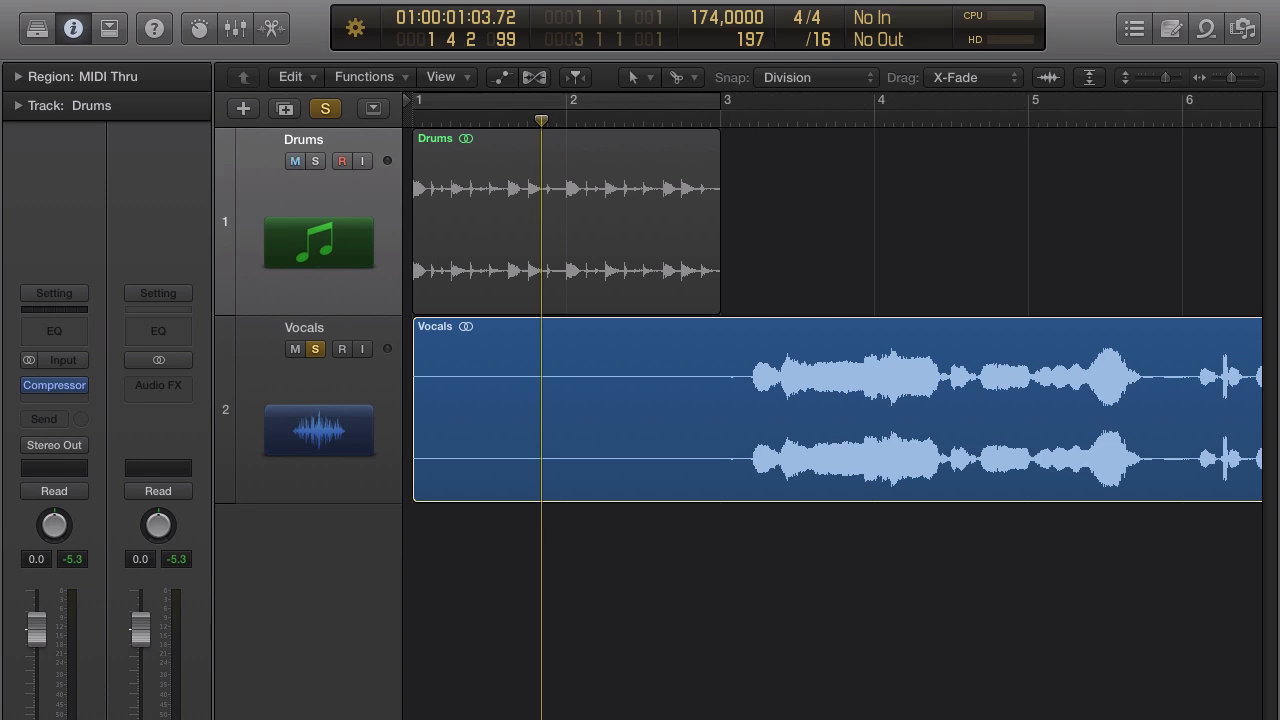
Zoom out the timeline, set a cycle from bar 3 to bar 6, and play the Vocals track.
{"action": "scroll", "coordinate": [832, 410], "scroll_direction": "right", "scroll_amount": 10}
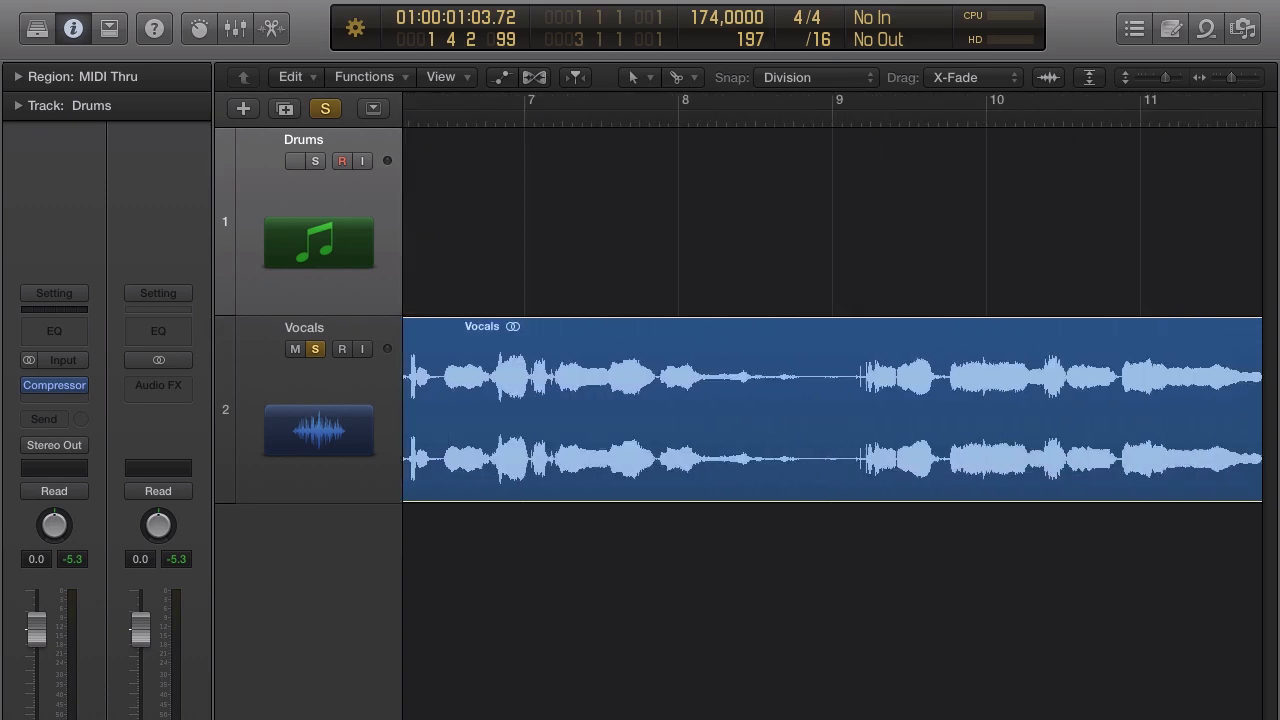
{"action": "key", "text": "super+Left"}
{"action": "scroll", "coordinate": [832, 410], "scroll_direction": "right", "scroll_amount": 3}
{"action": "key", "text": "super+Left"}
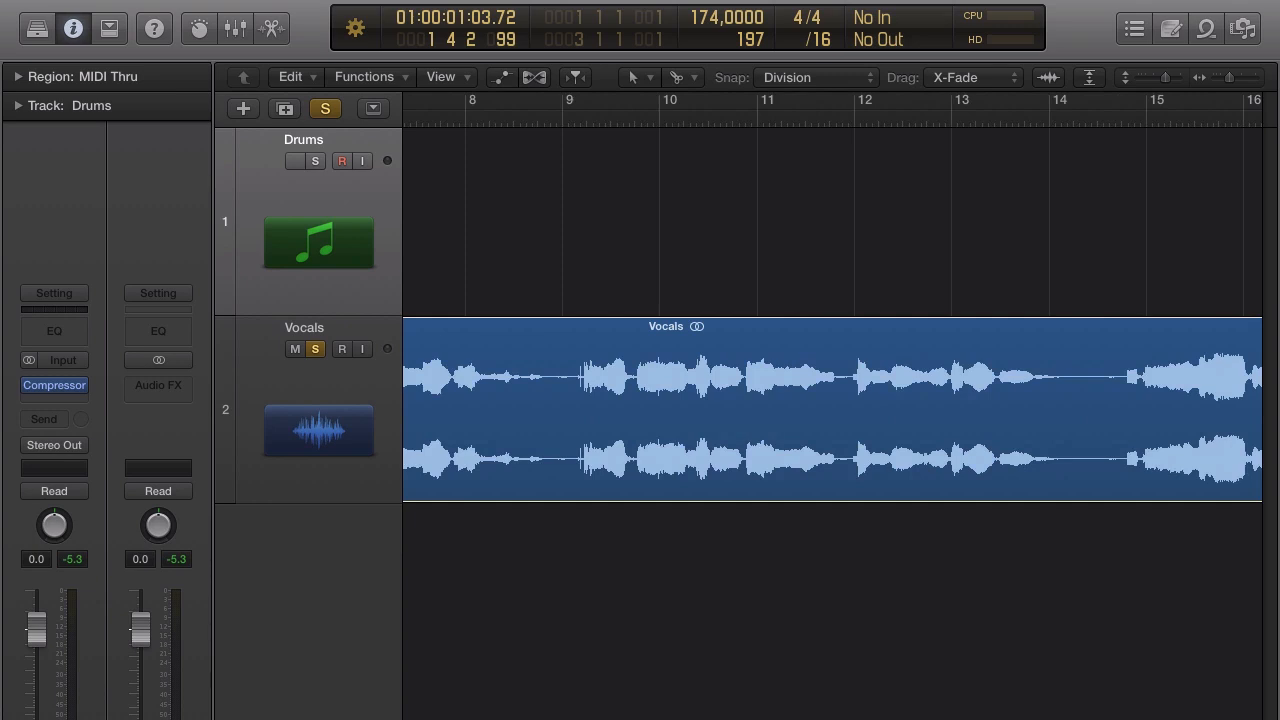
{"action": "scroll", "coordinate": [832, 410], "scroll_direction": "left", "scroll_amount": 10}
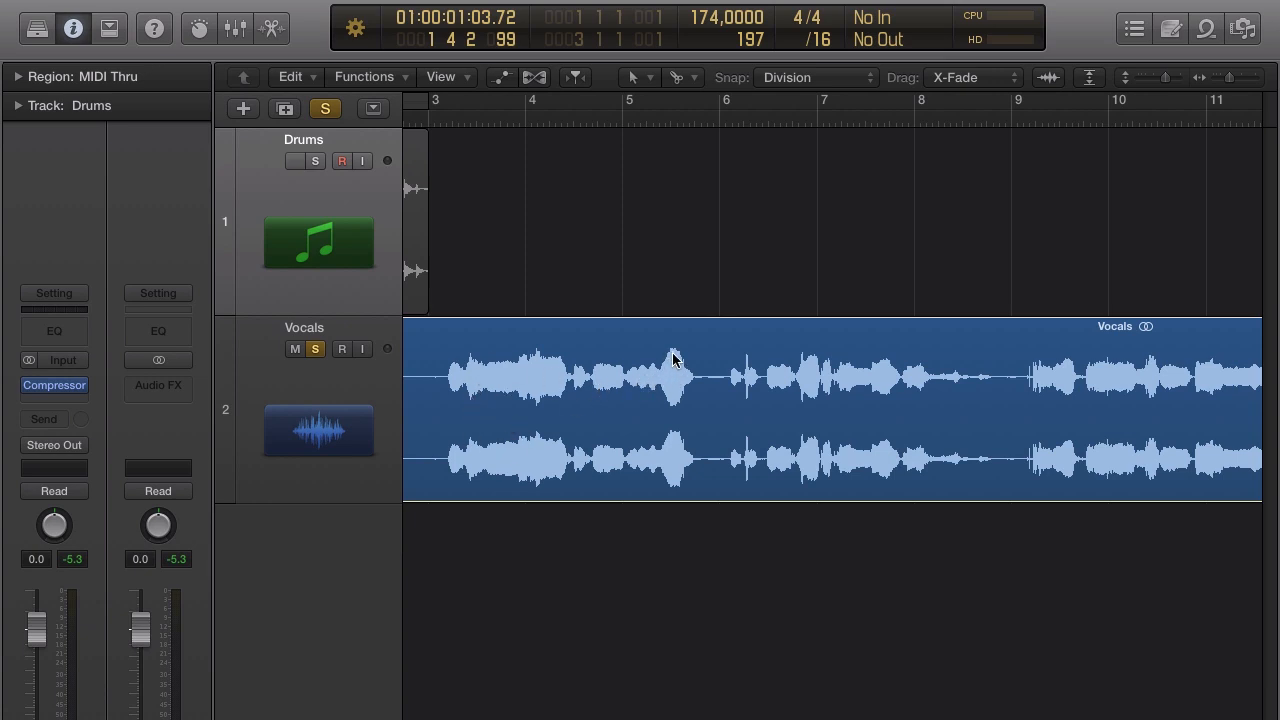
{"action": "left_click_drag", "start_coordinate": [428, 113], "coordinate": [718, 191]}
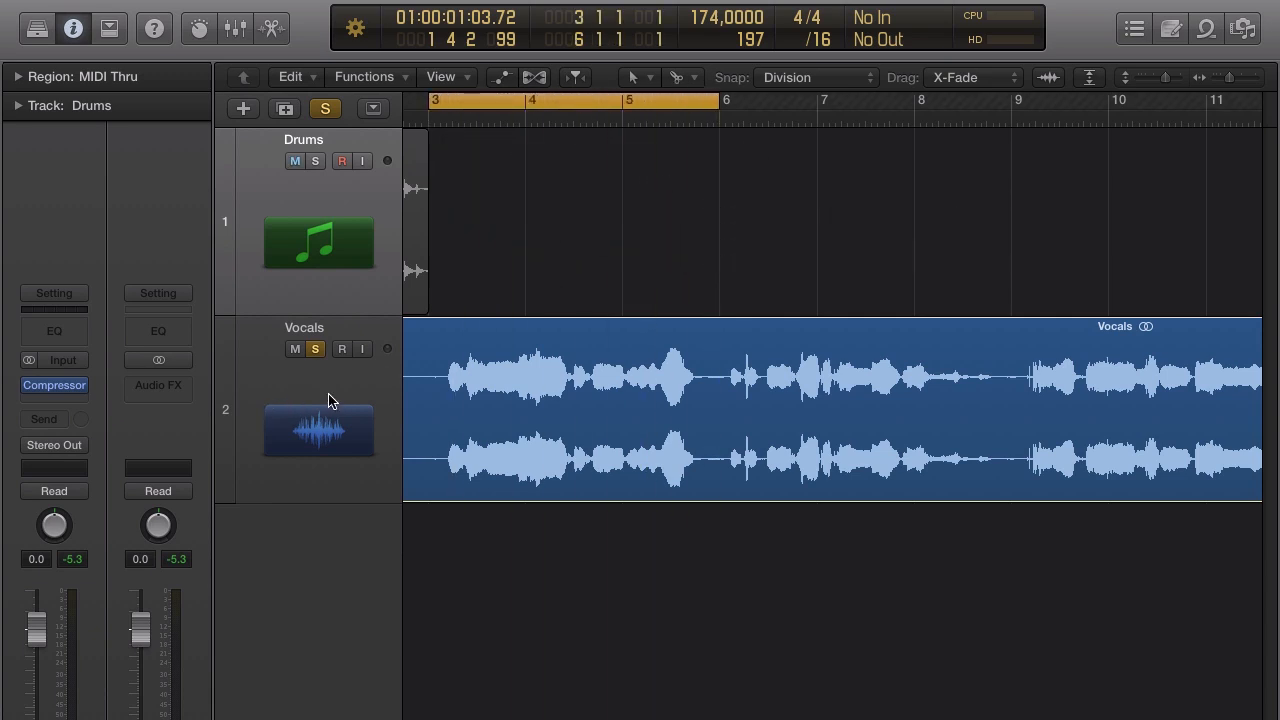
{"action": "left_click", "coordinate": [353, 393]}
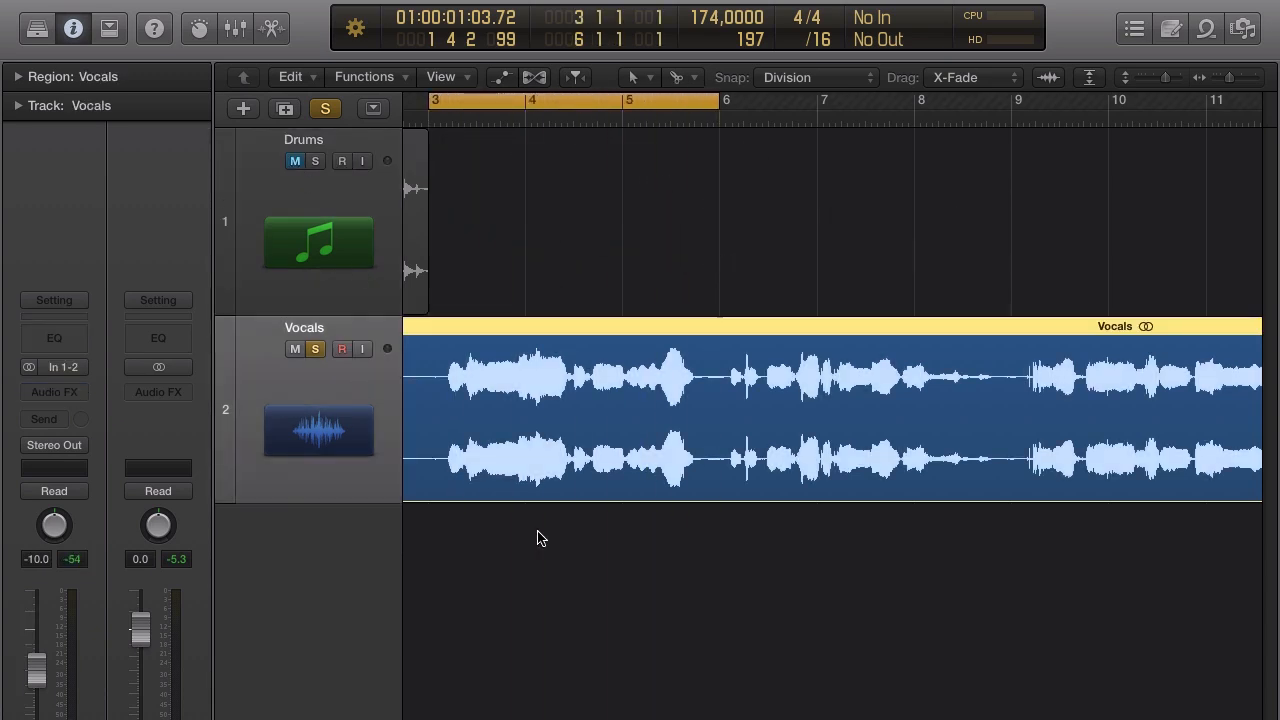
{"action": "key", "text": "space"}
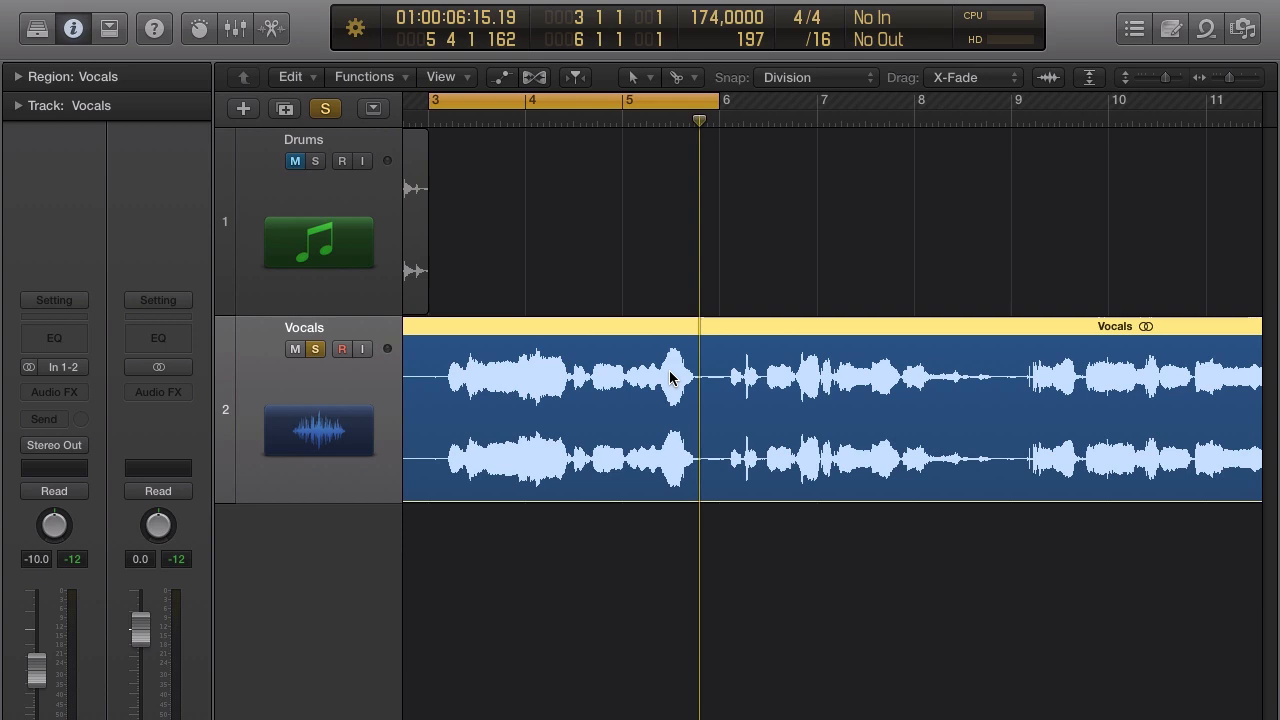
Insert a stereo Compressor on Vocals with auto release and Auto Gain turned off.
{"action": "left_click", "coordinate": [77, 393]}
{"action": "mouse_move", "coordinate": [120, 463]}
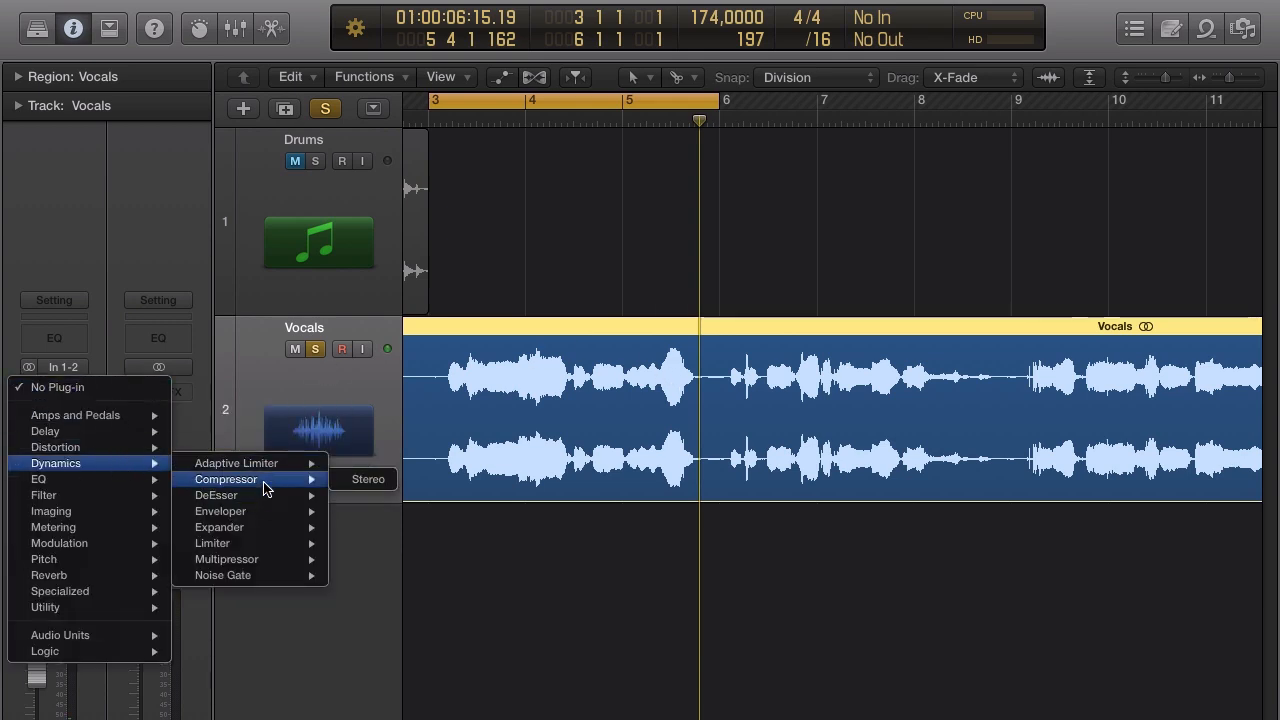
{"action": "mouse_move", "coordinate": [264, 481]}
{"action": "left_click", "coordinate": [384, 481]}
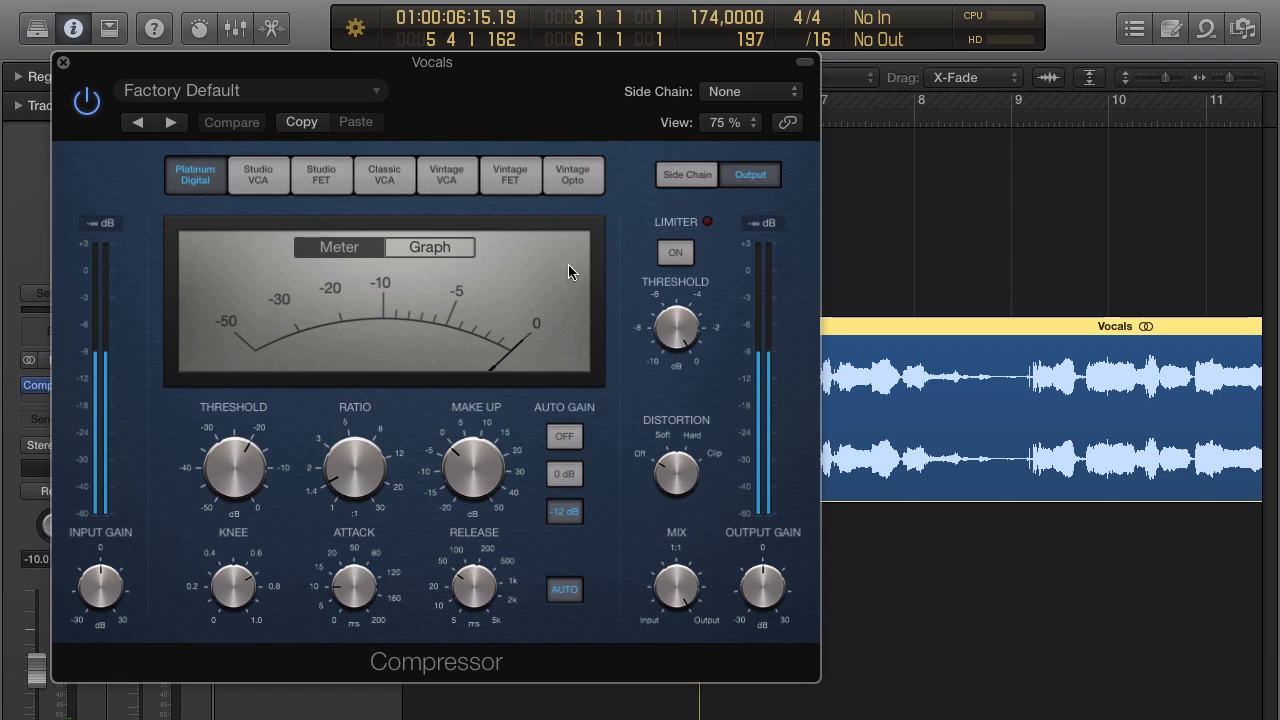
{"action": "left_click", "coordinate": [562, 590]}
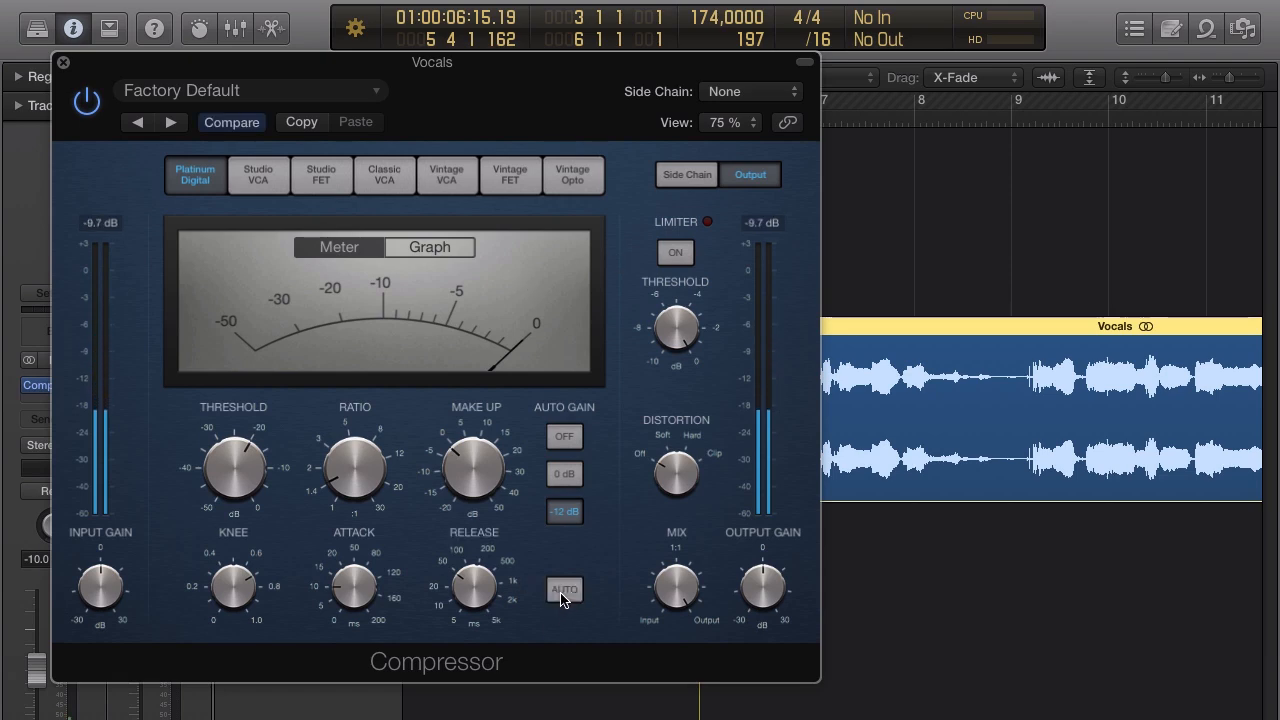
{"action": "left_click", "coordinate": [568, 440]}
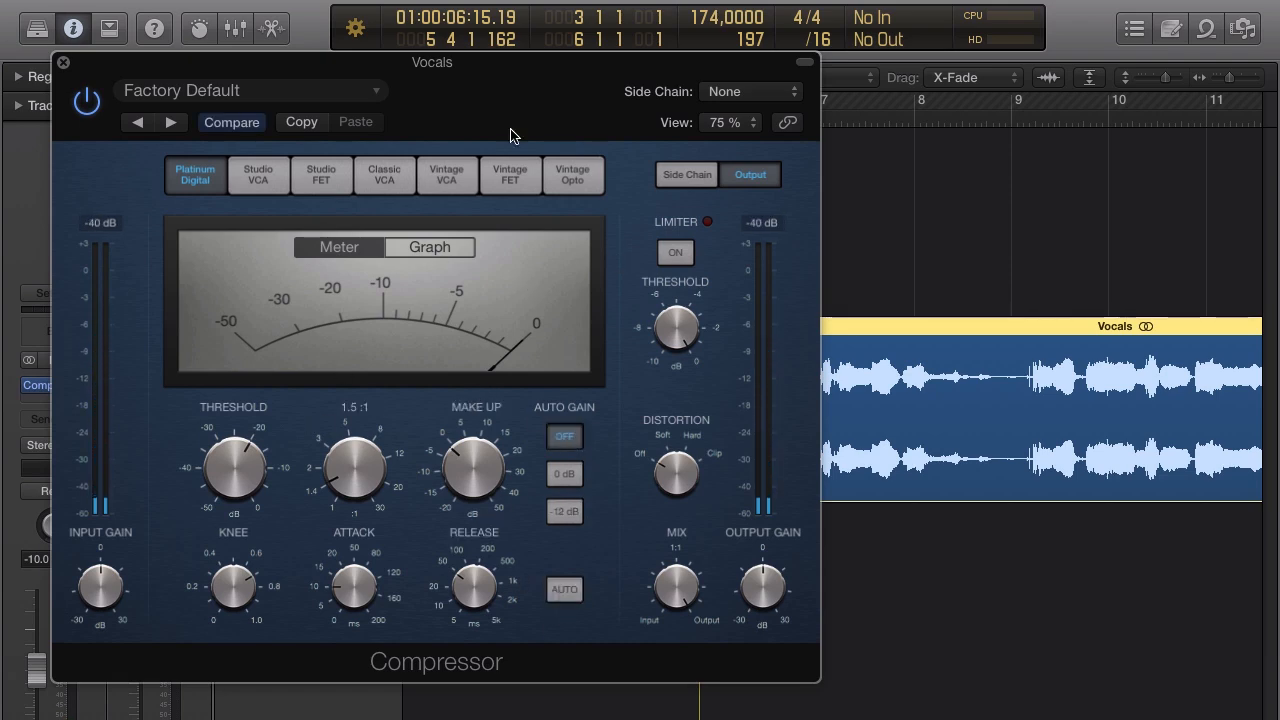
{"action": "left_click_drag", "start_coordinate": [529, 75], "coordinate": [697, 115]}
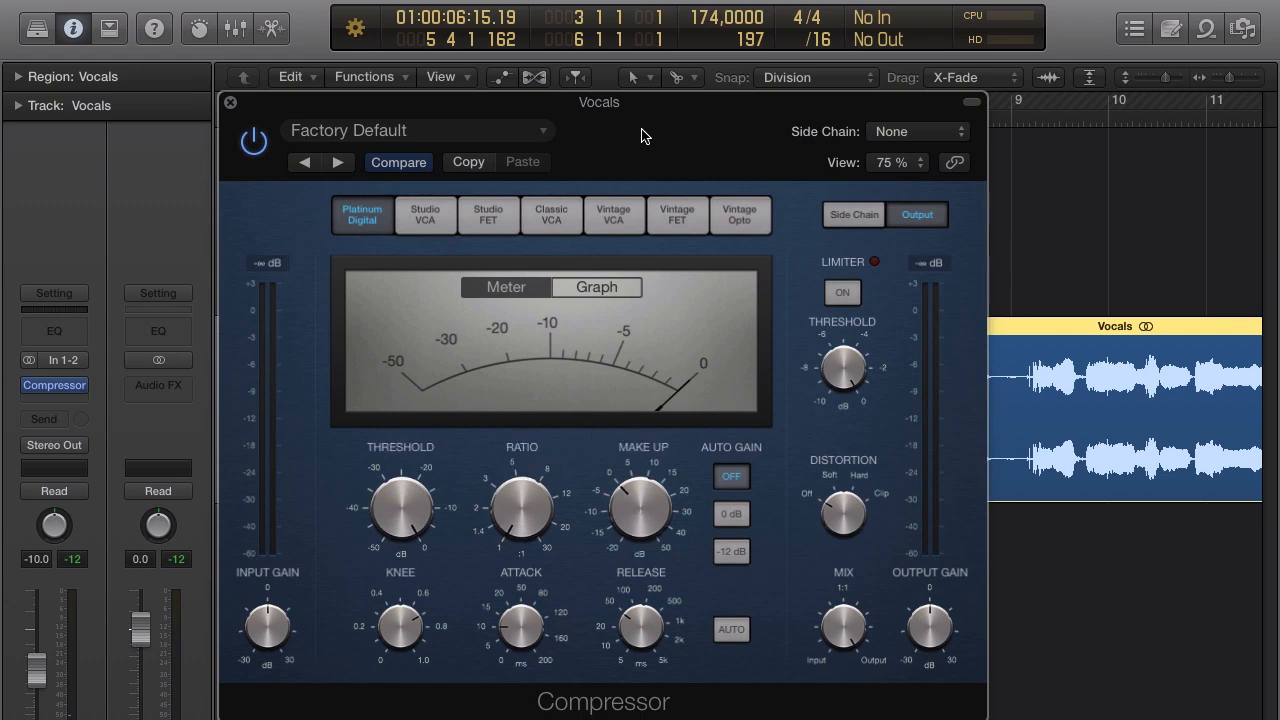
{"action": "left_click_drag", "start_coordinate": [644, 136], "coordinate": [1020, 234]}
Play the vocal loop and switch the compressor display to the graph view.
{"action": "key", "text": "space"}
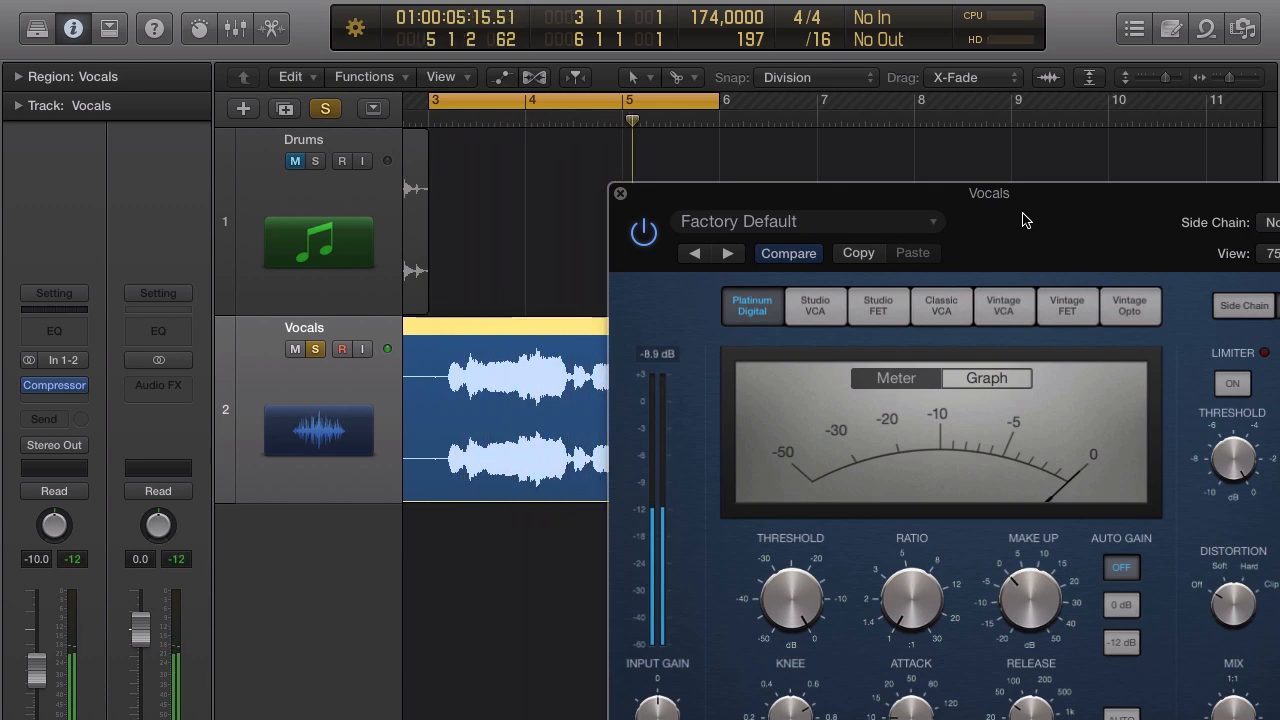
{"action": "left_click_drag", "start_coordinate": [1023, 220], "coordinate": [858, 156]}
{"action": "mouse_move", "coordinate": [622, 532]}
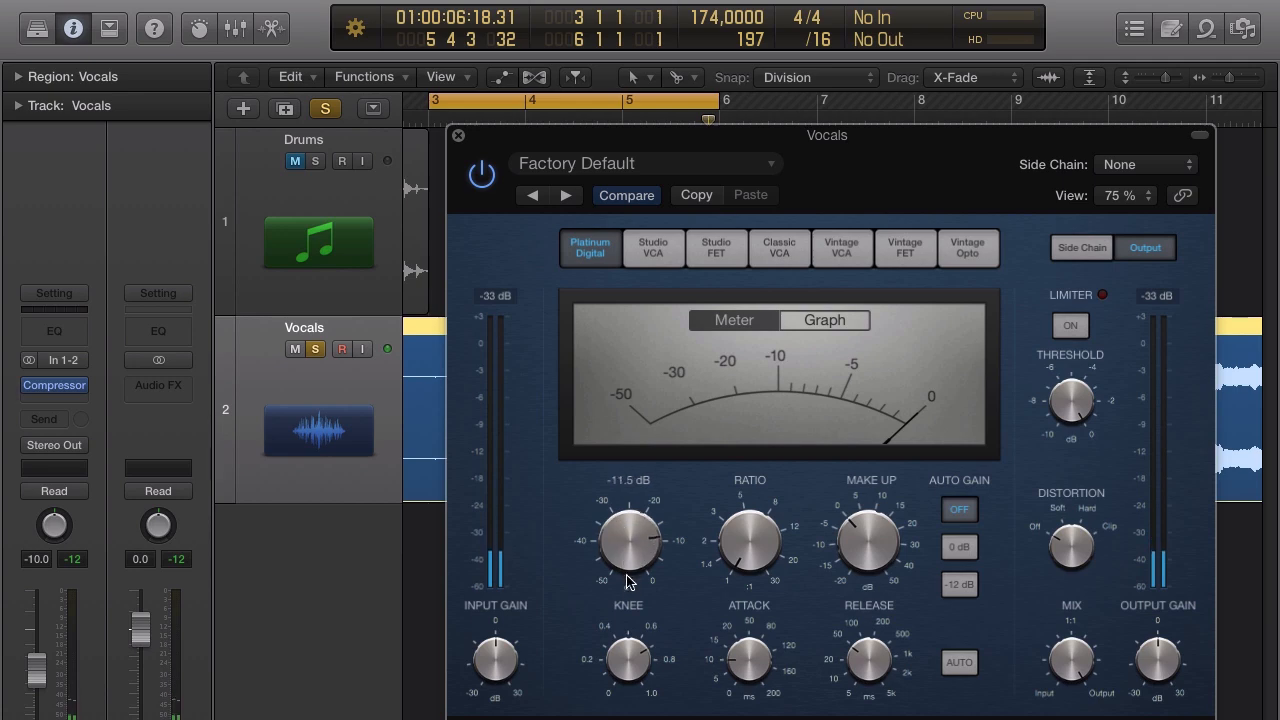
{"action": "mouse_move", "coordinate": [743, 547]}
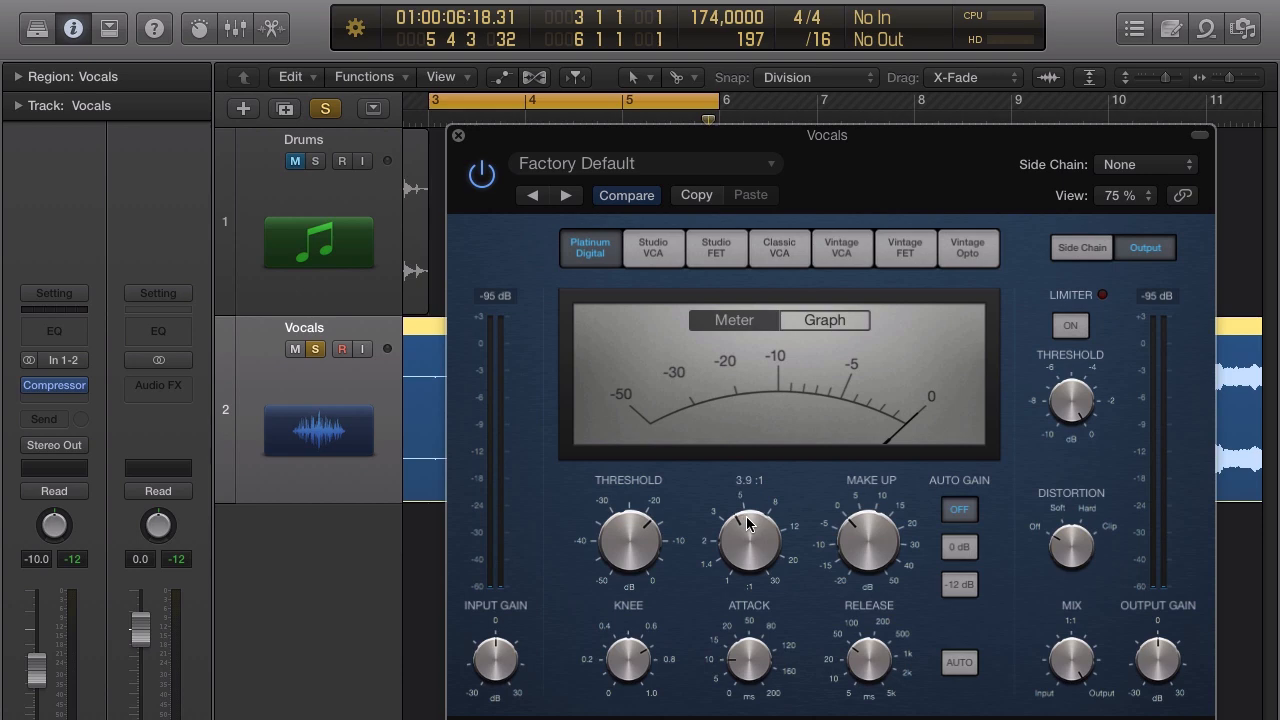
{"action": "left_click", "coordinate": [831, 320]}
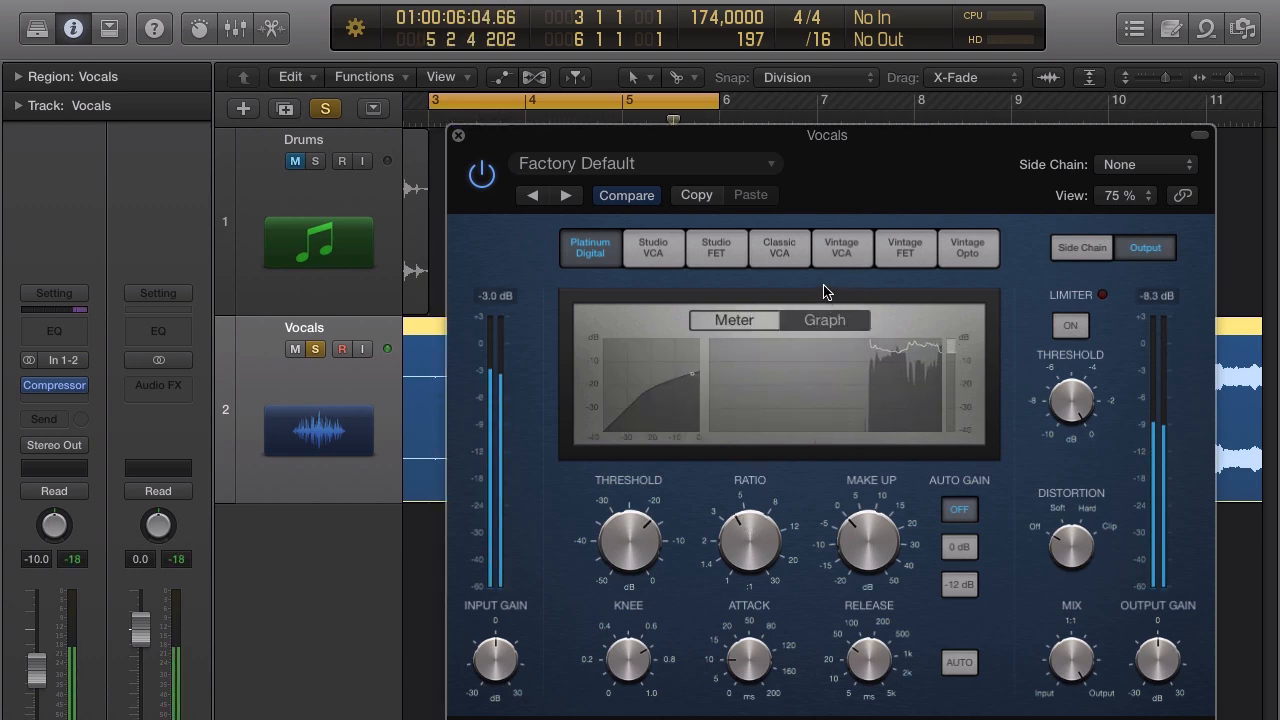
{"action": "key", "text": "space"}
Set the Vocals compressor threshold to -22.0 dB and attack to about 10 ms, auditioning the loop.
{"action": "left_click_drag", "start_coordinate": [624, 539], "coordinate": [625, 552]}
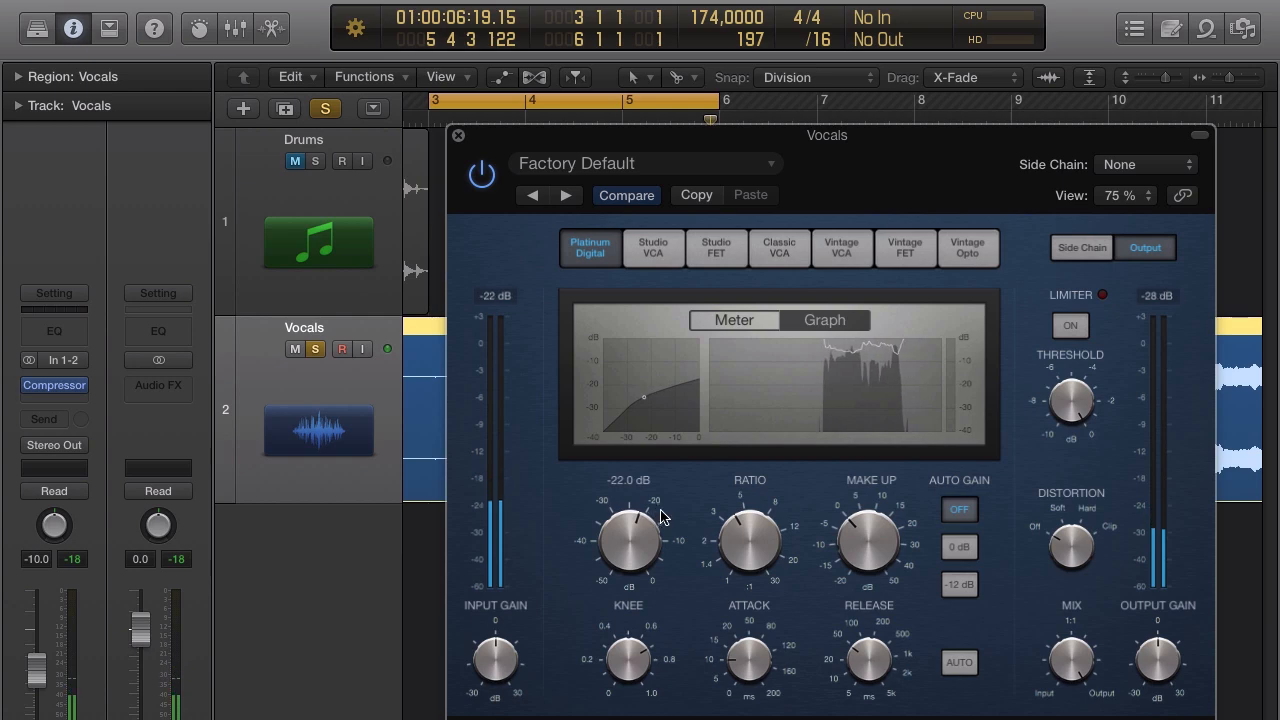
{"action": "key", "text": "space"}
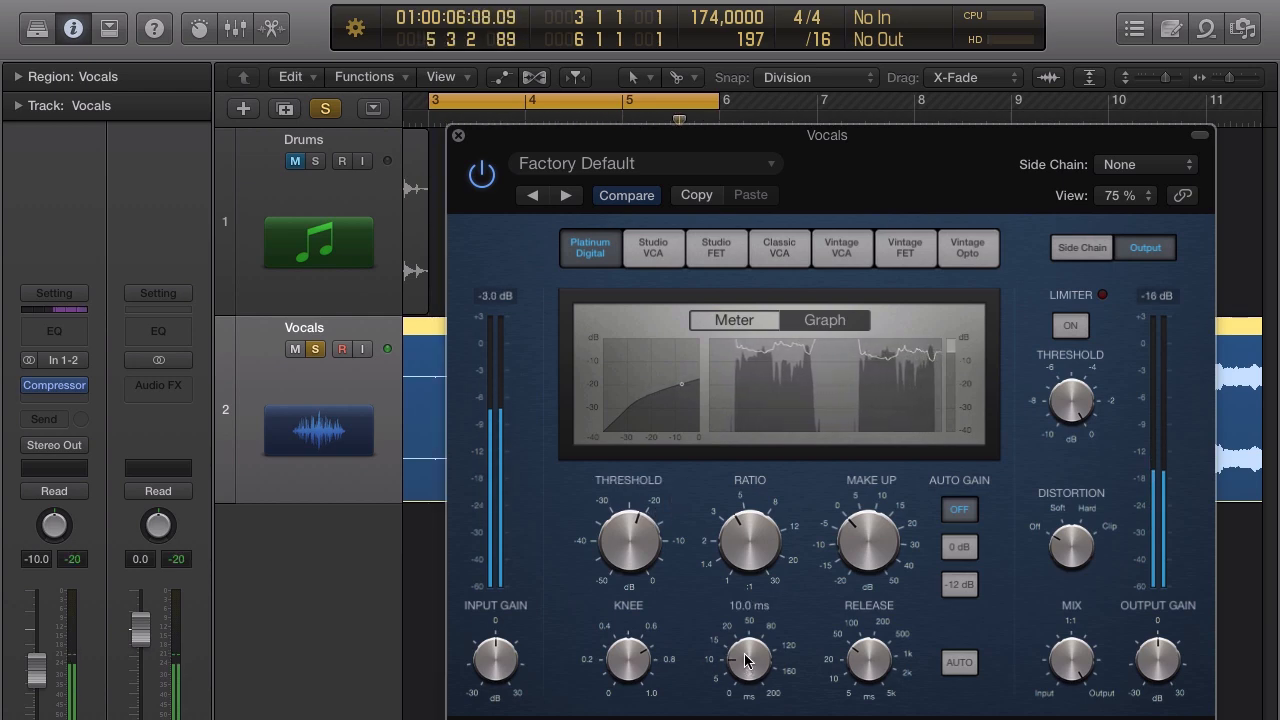
{"action": "left_click_drag", "start_coordinate": [744, 653], "coordinate": [741, 668]}
{"action": "key", "text": "space"}
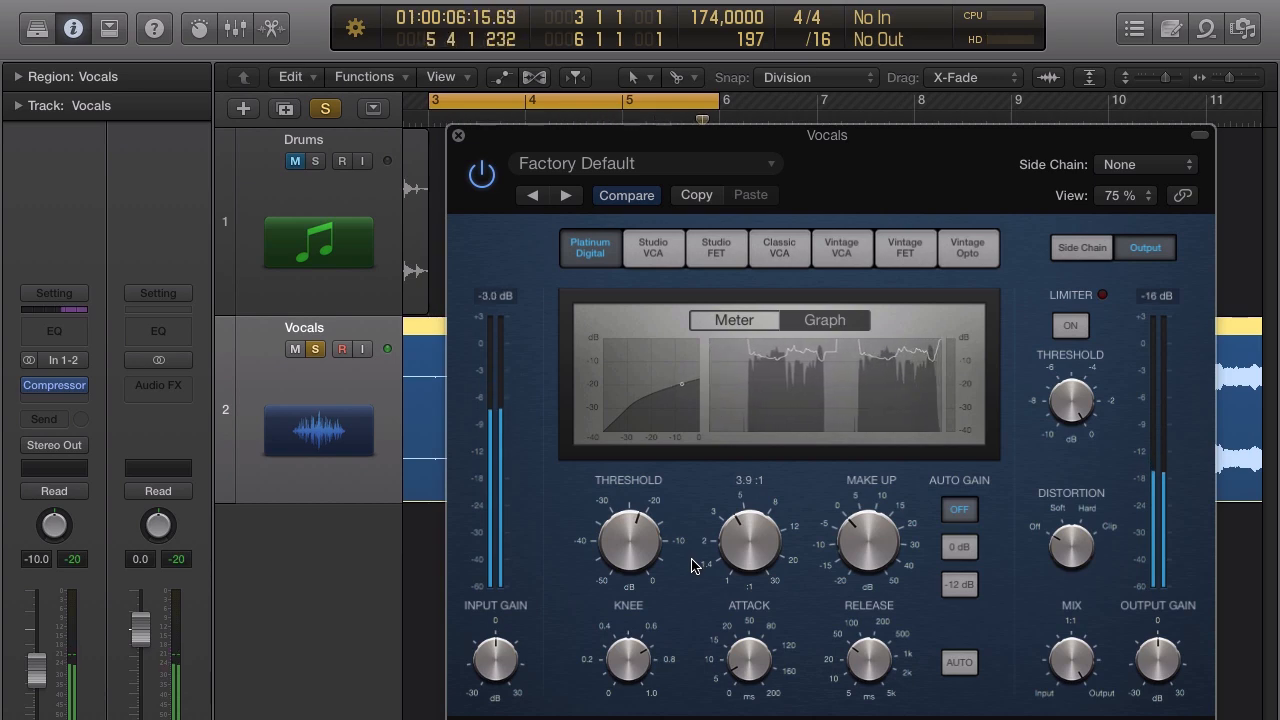
{"action": "key", "text": "space"}
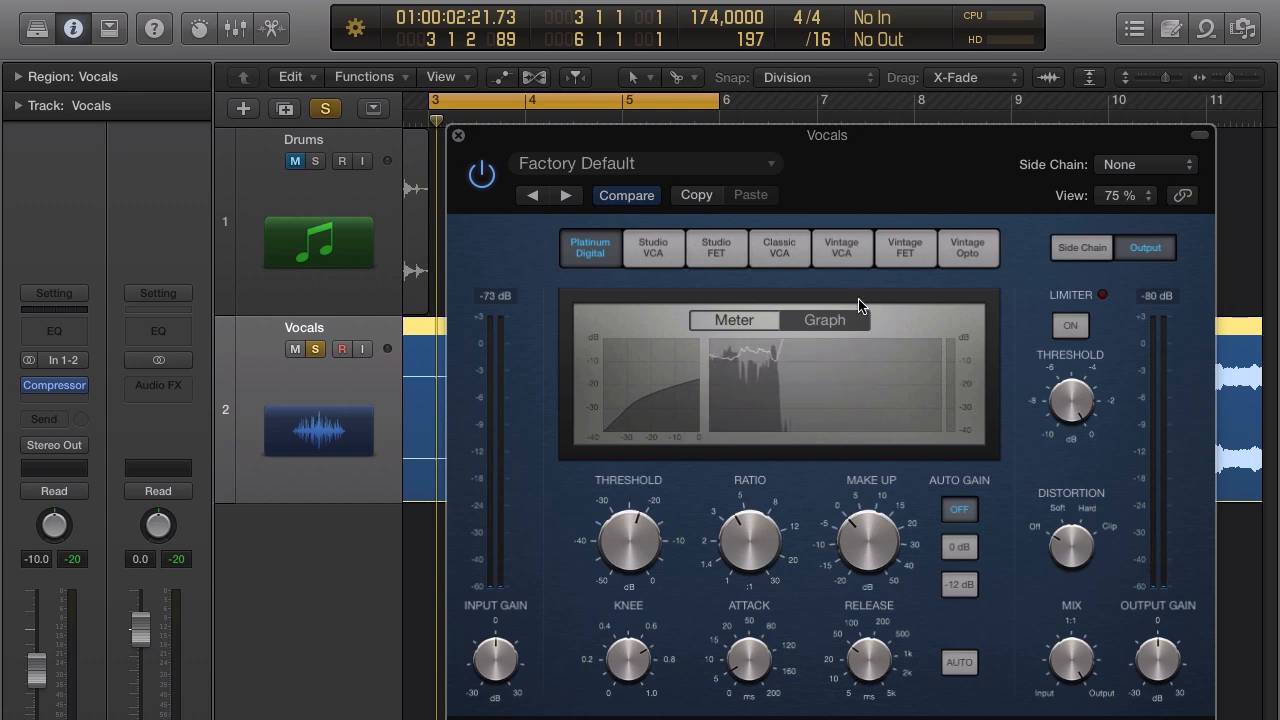
{"action": "left_click_drag", "start_coordinate": [841, 164], "coordinate": [810, 170]}
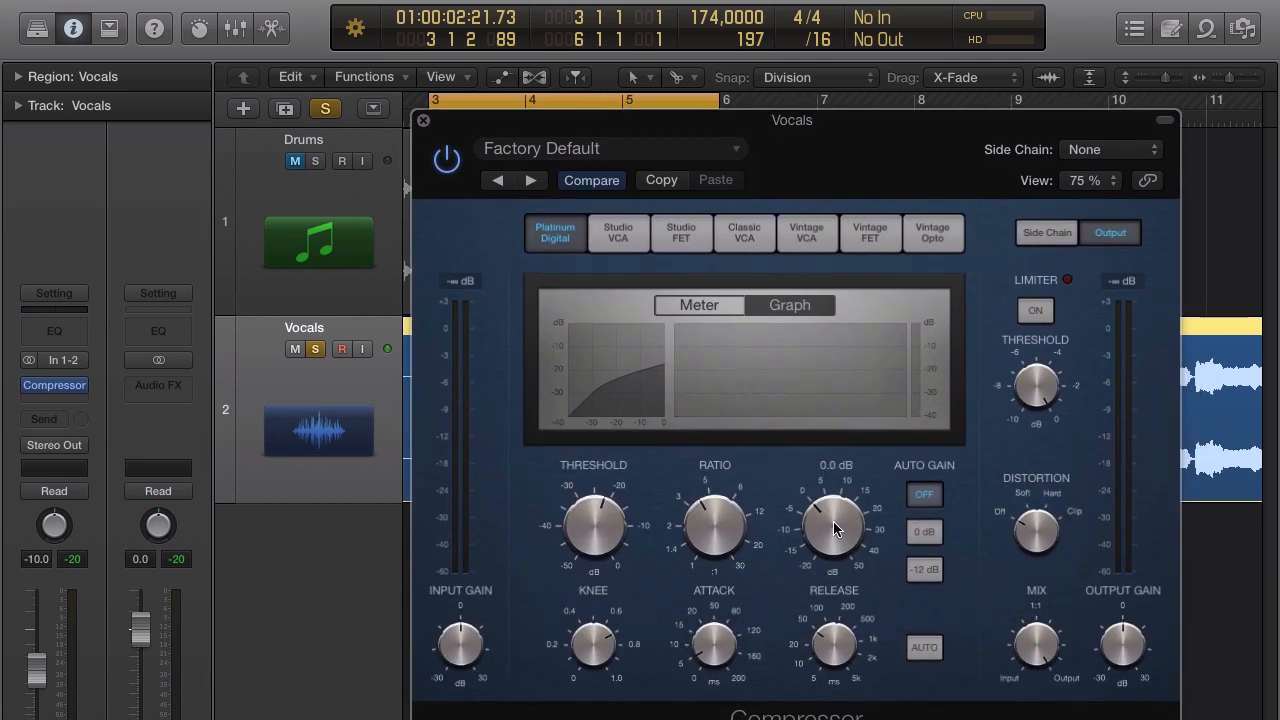
Play the vocal loop and fine-tune the compressor make-up gain to about 6 dB.
{"action": "key", "text": "space"}
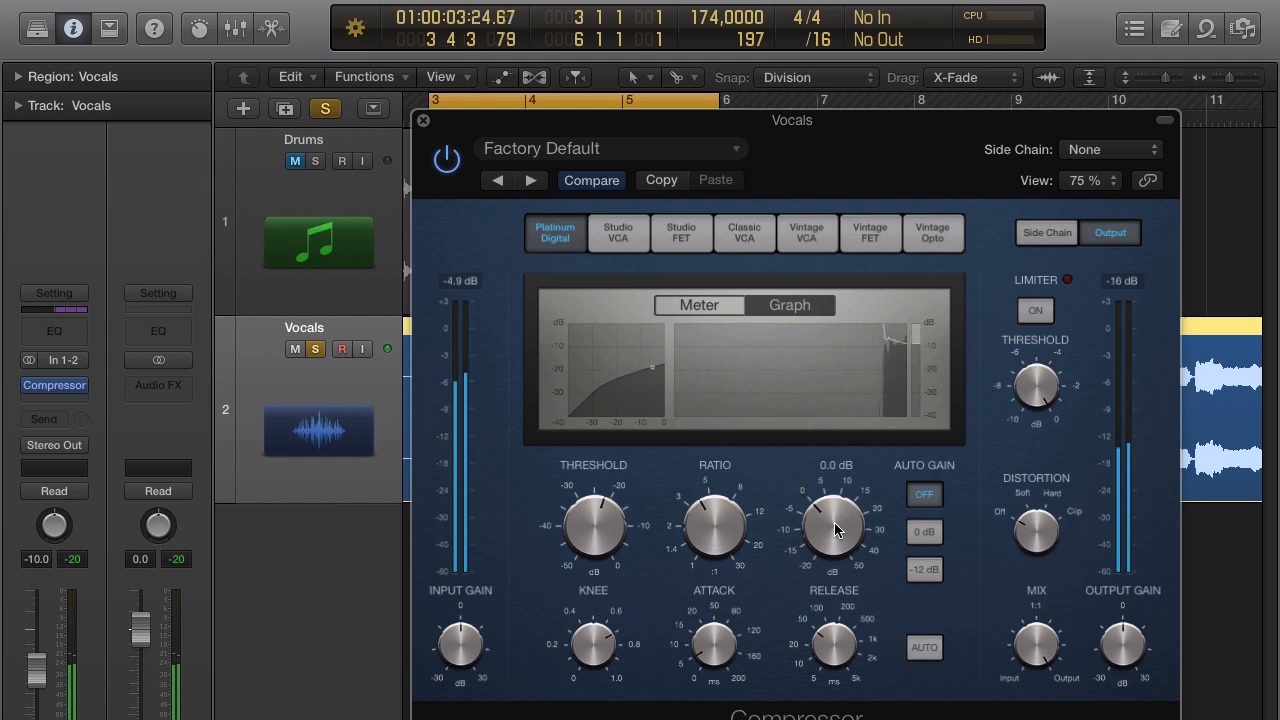
{"action": "left_click_drag", "start_coordinate": [836, 530], "coordinate": [836, 499]}
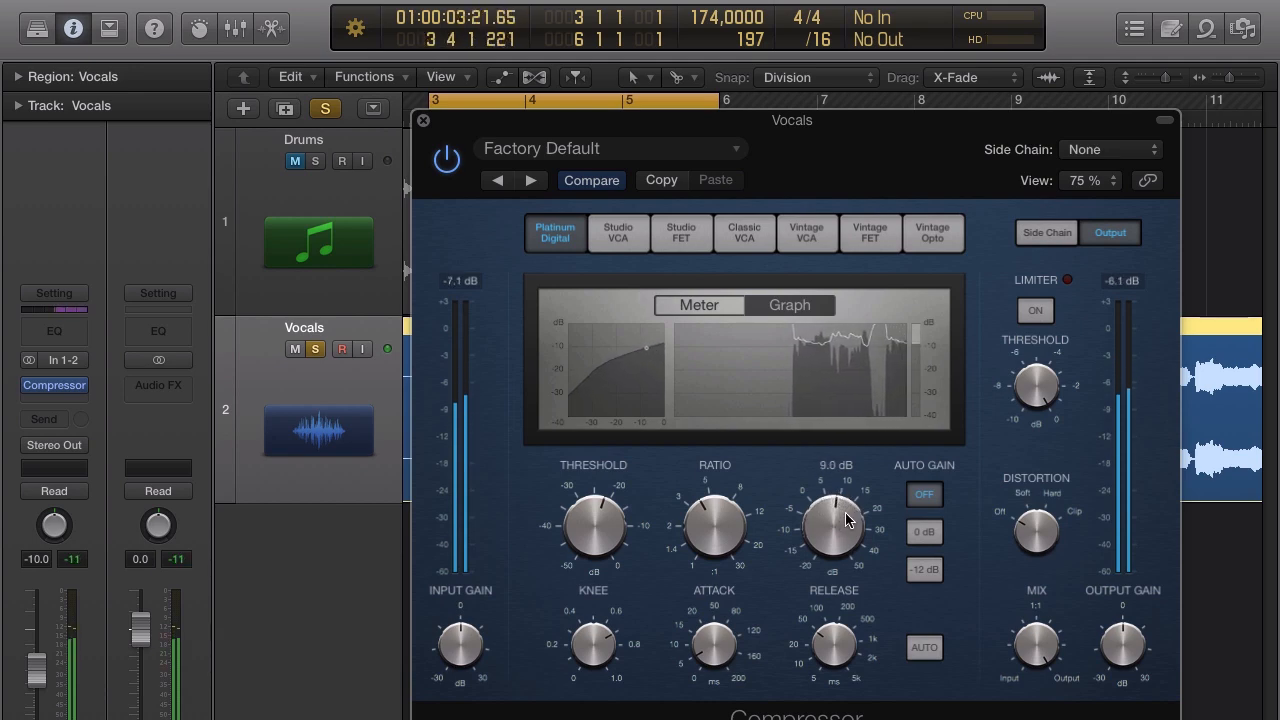
{"action": "left_click_drag", "start_coordinate": [844, 516], "coordinate": [836, 518]}
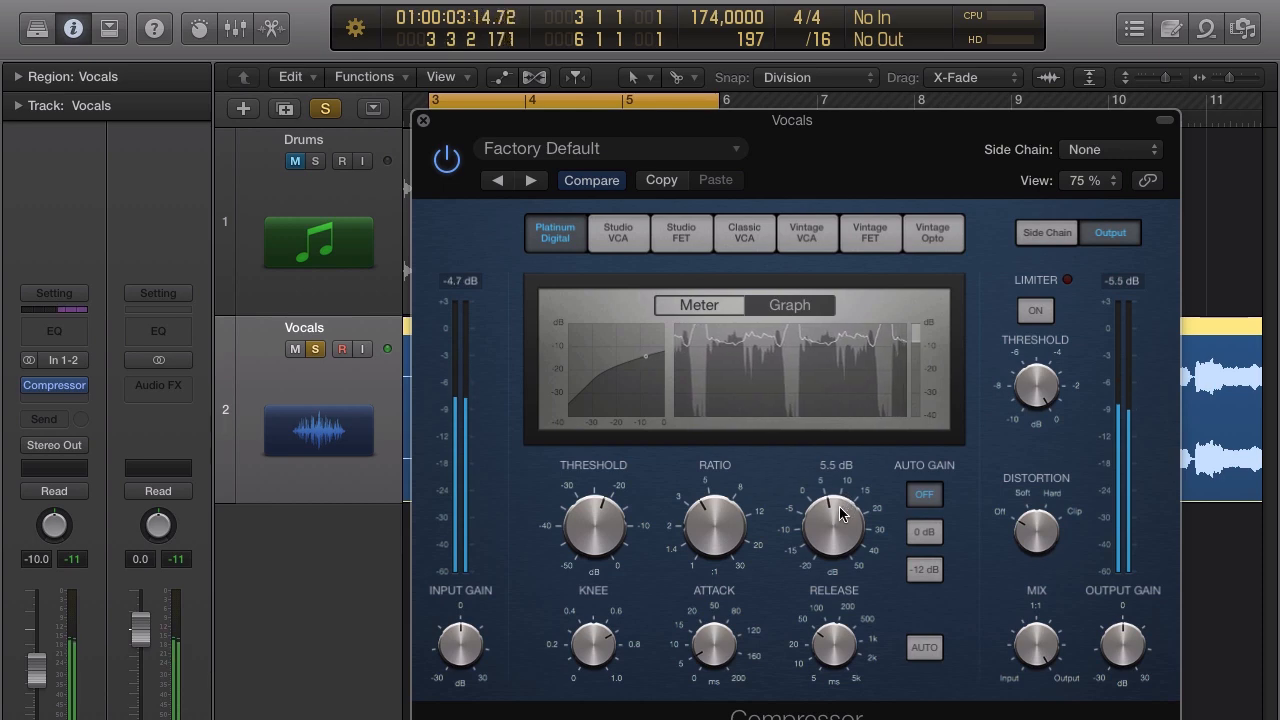
{"action": "left_click_drag", "start_coordinate": [842, 514], "coordinate": [841, 511]}
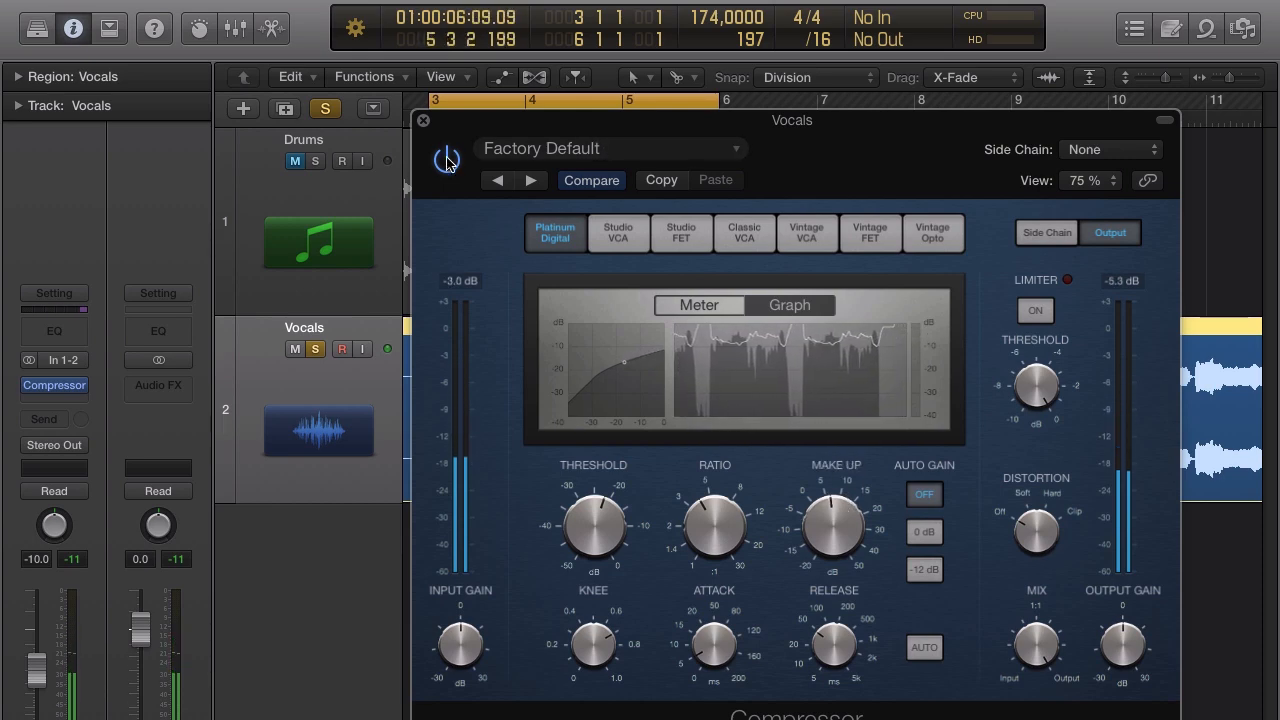
Play the vocal loop from the cycle start, repositioning the compressor window to keep the Vocals region visible.
{"action": "left_click_drag", "start_coordinate": [480, 132], "coordinate": [899, 142]}
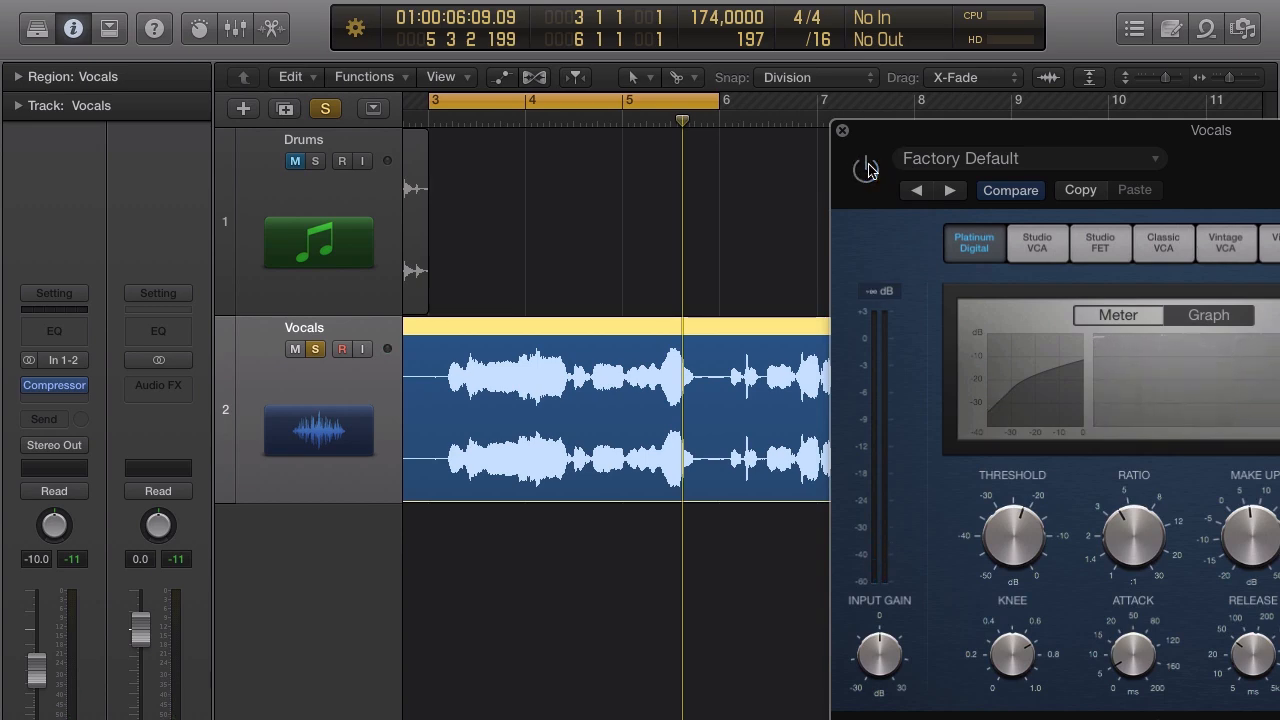
{"action": "key", "text": "space"}
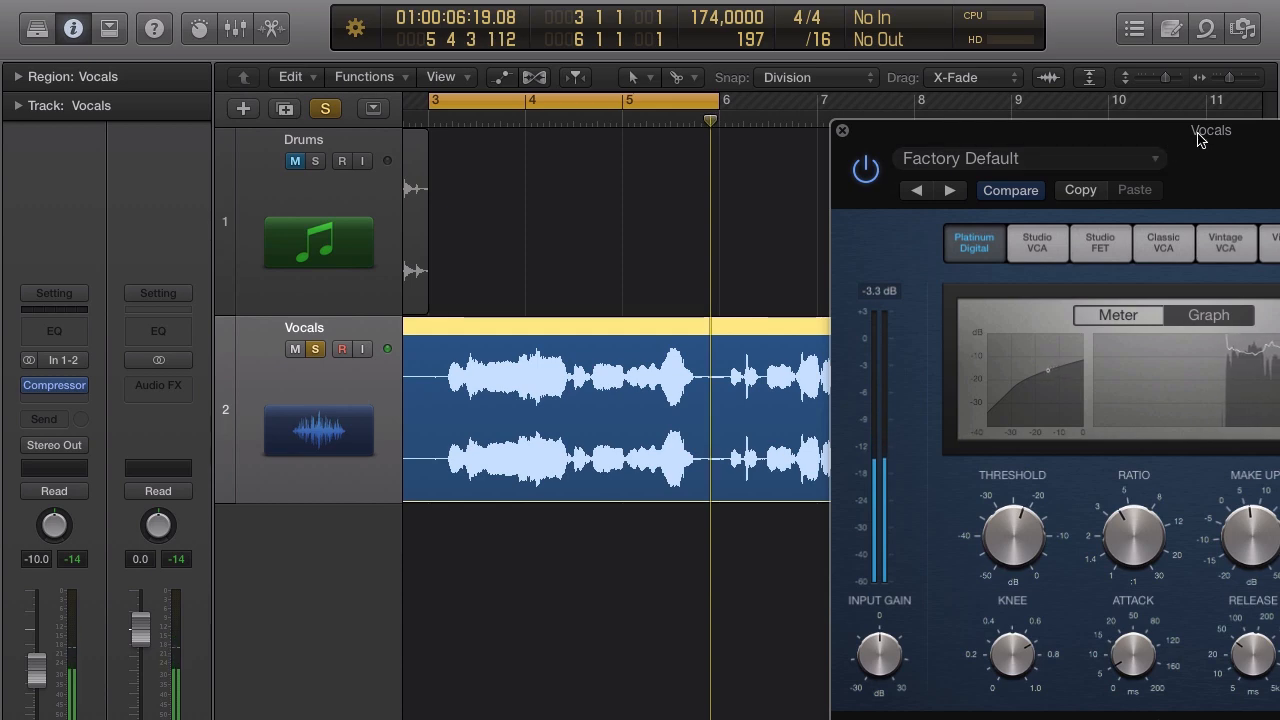
{"action": "left_click_drag", "start_coordinate": [1199, 140], "coordinate": [1095, 149]}
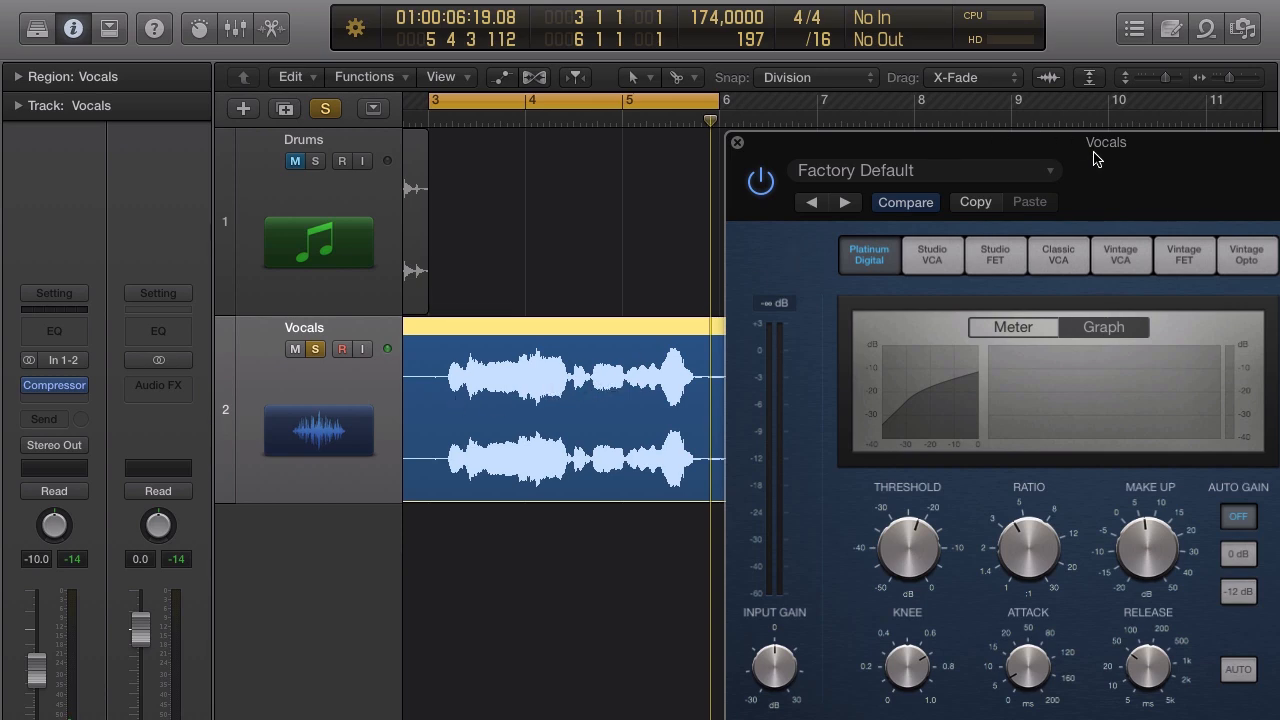
{"action": "left_click_drag", "start_coordinate": [1094, 158], "coordinate": [944, 176]}
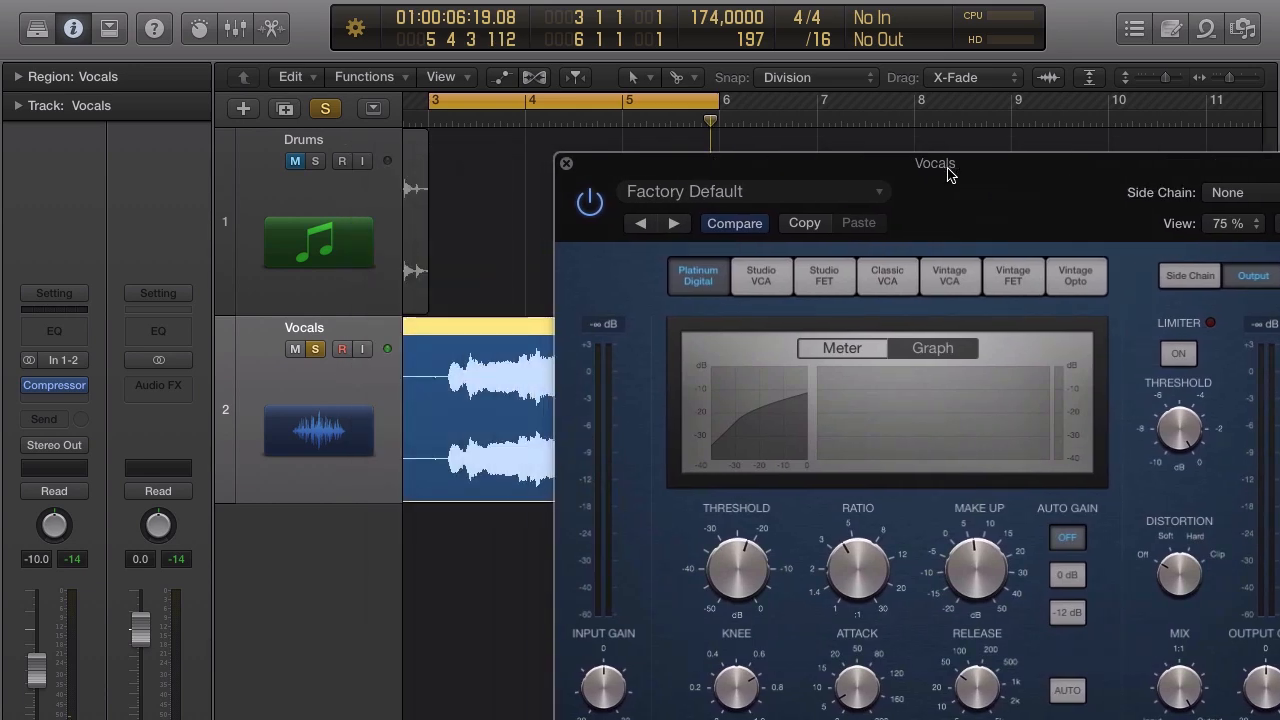
{"action": "left_click_drag", "start_coordinate": [948, 175], "coordinate": [755, 150]}
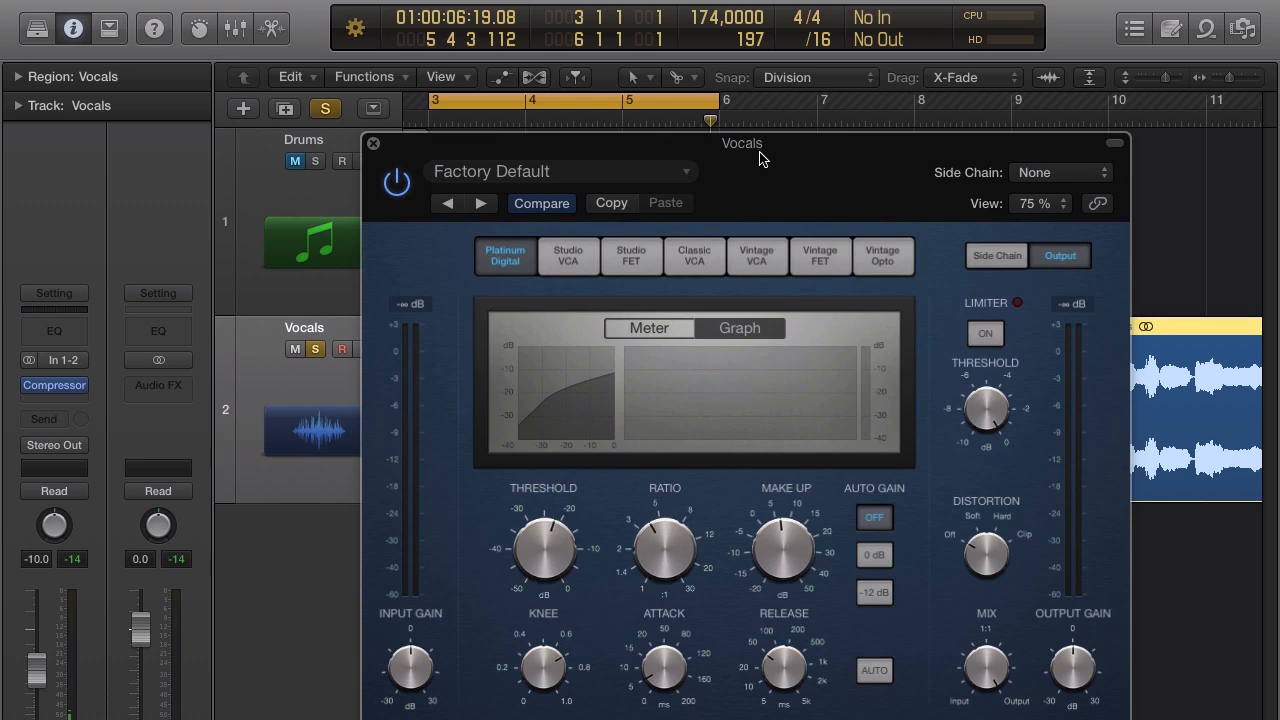